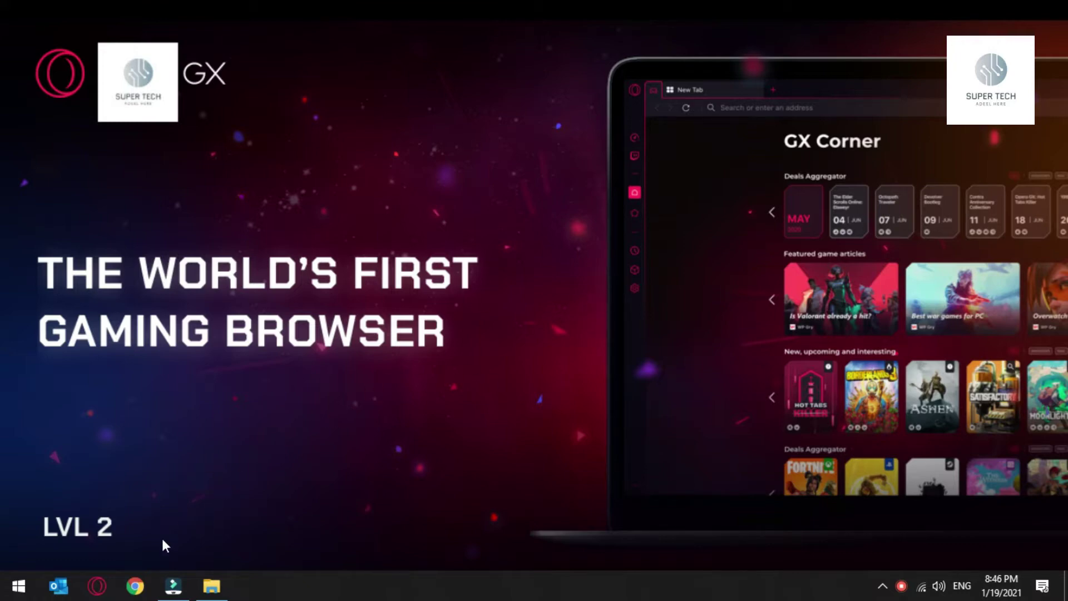
- Open Google Chrome and search the web for "opera gx"
{"action": "left_click", "coordinate": [143, 588]}
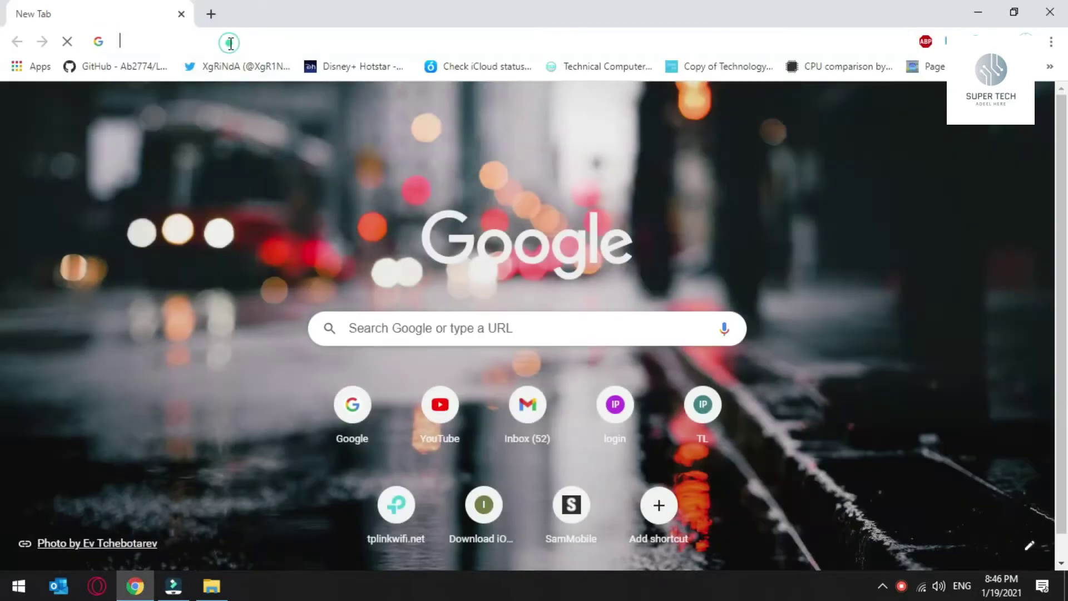
{"action": "left_click", "coordinate": [231, 42]}
{"action": "type", "text": "ope"}
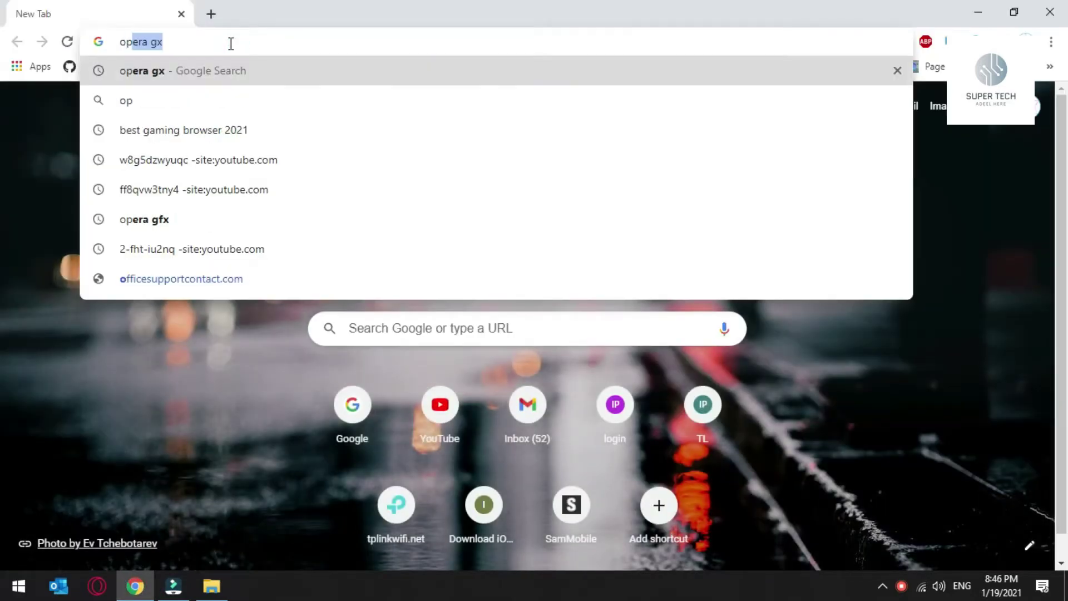
{"action": "type", "text": "ra gx"}
{"action": "key", "text": "Return"}
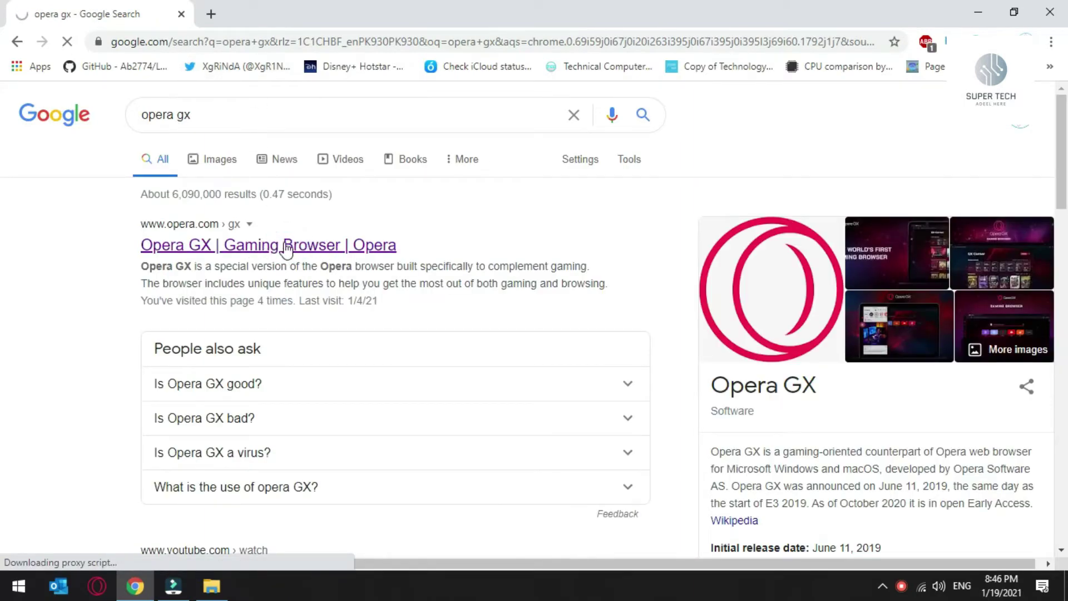
- Open the official Opera GX page from the results and download OperaGXSetup.exe to the Programs download folder
{"action": "left_click", "coordinate": [271, 244]}
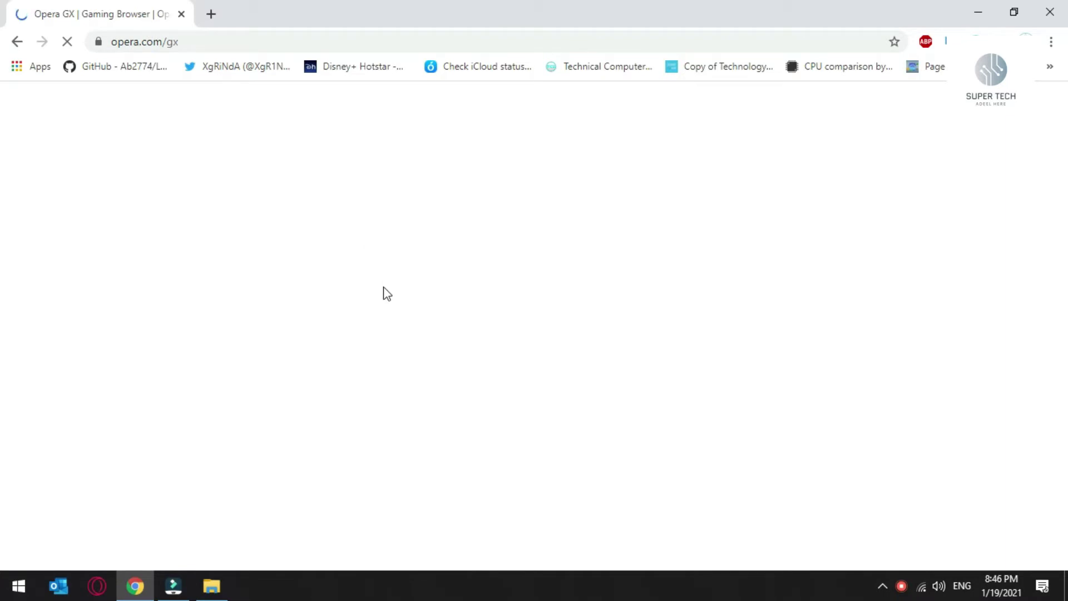
{"action": "scroll", "coordinate": [459, 268], "scroll_direction": "down", "scroll_amount": 3}
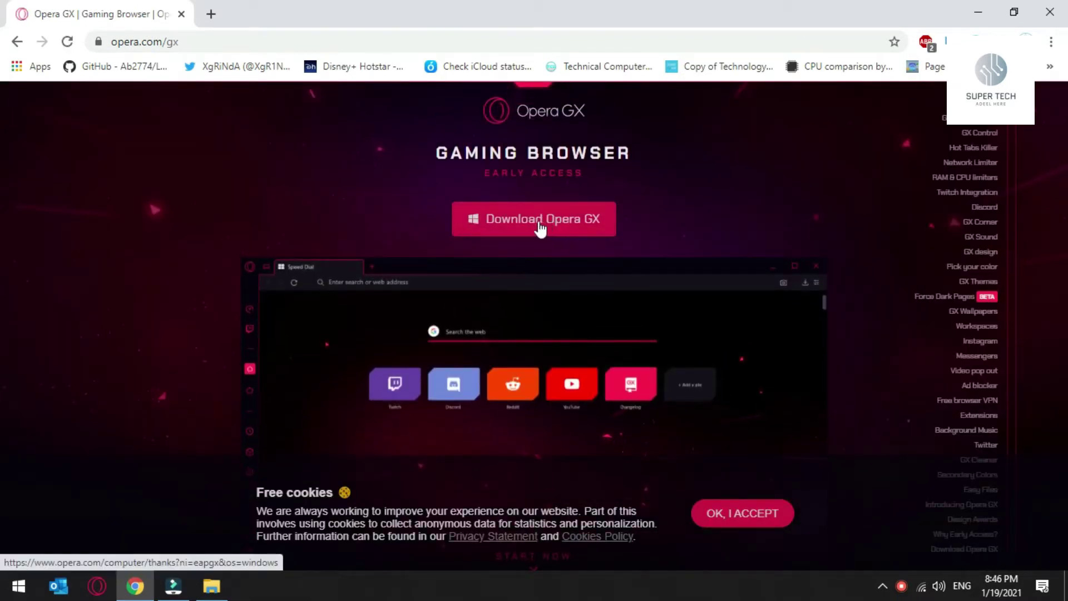
{"action": "left_click", "coordinate": [545, 225]}
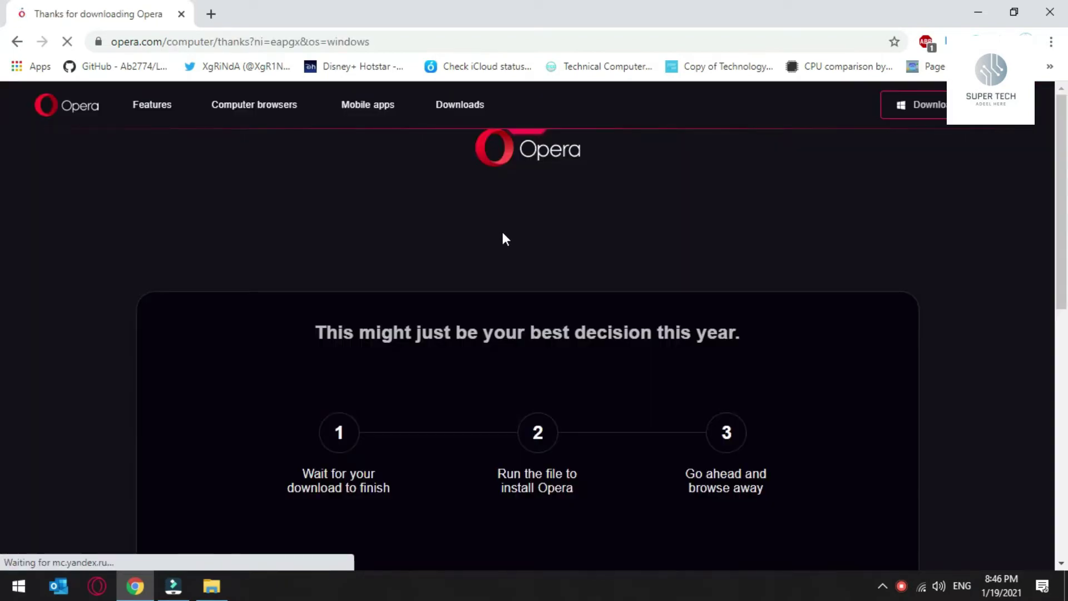
{"action": "scroll", "coordinate": [505, 239], "scroll_direction": "down", "scroll_amount": 4}
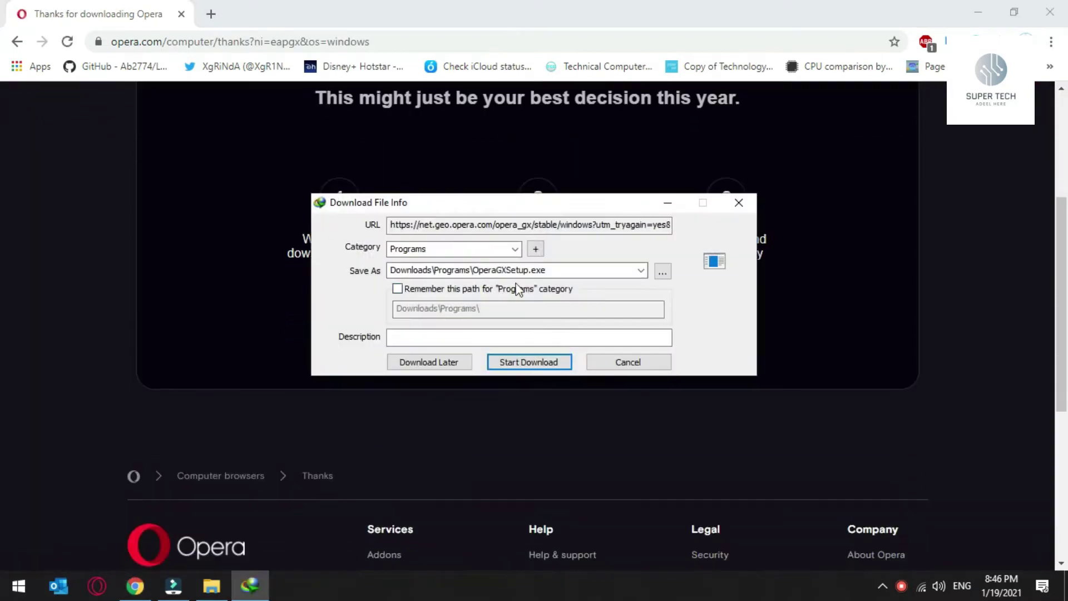
{"action": "left_click", "coordinate": [525, 362]}
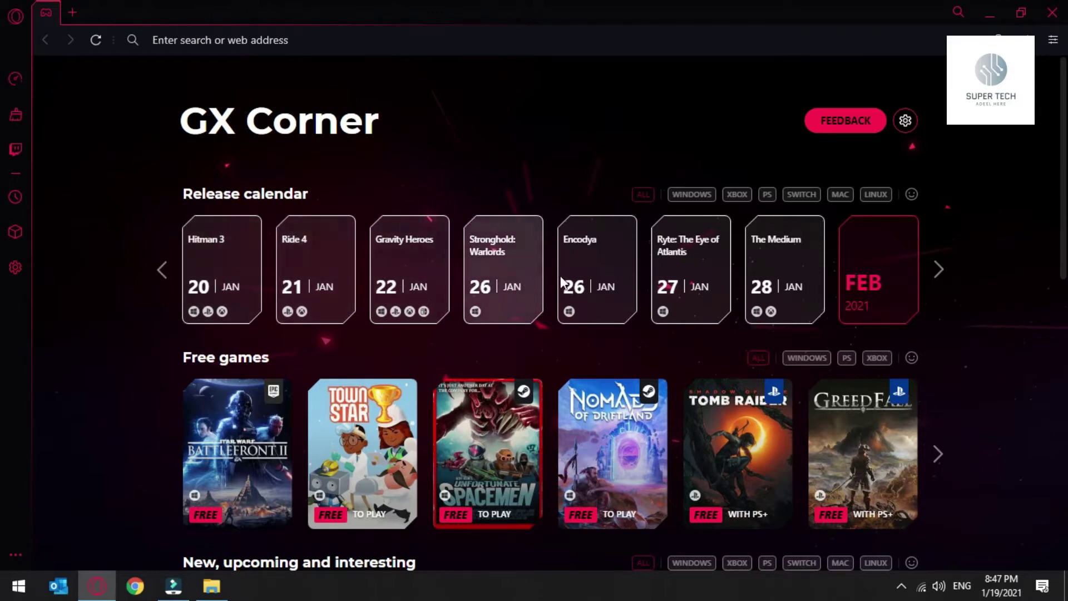
- Browse the upcoming January and February games in GX Corner's release calendar, returning to its January entries
{"action": "scroll", "coordinate": [559, 276], "scroll_direction": "right", "scroll_amount": 5}
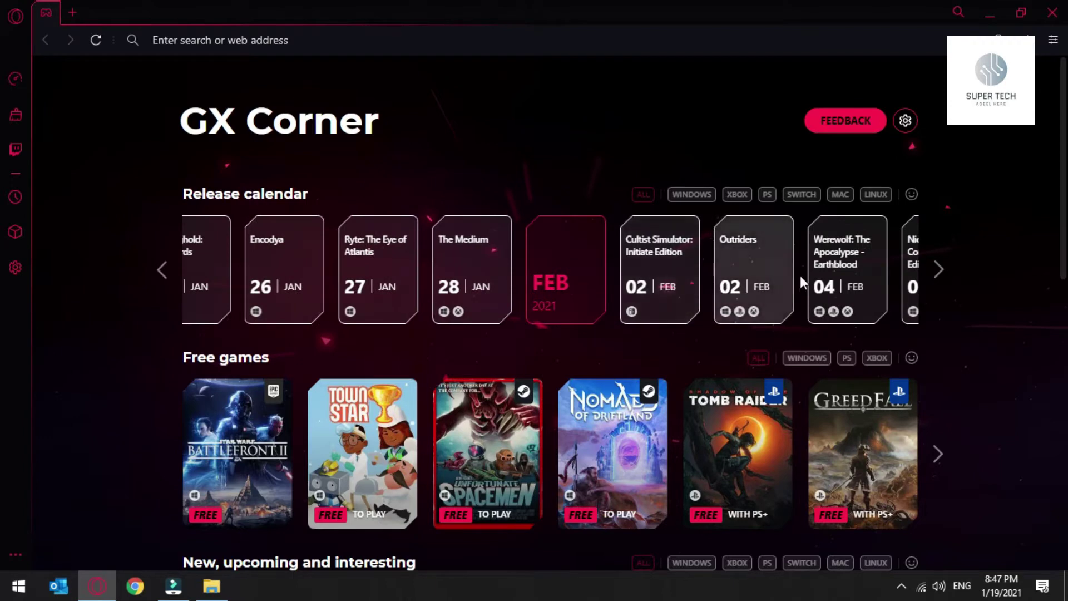
{"action": "scroll", "coordinate": [825, 266], "scroll_direction": "right", "scroll_amount": 5}
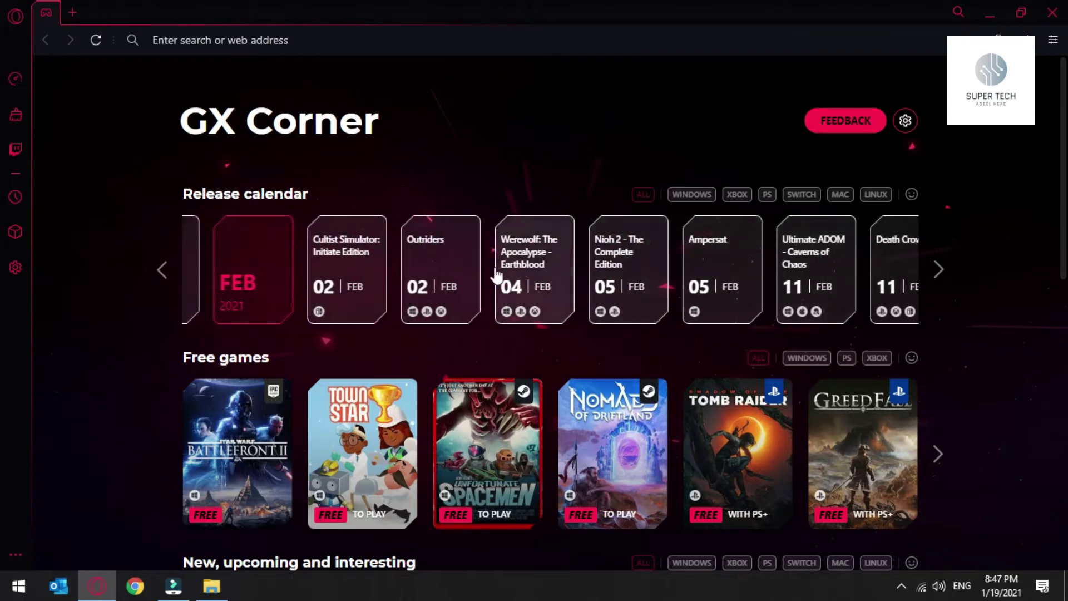
{"action": "scroll", "coordinate": [653, 267], "scroll_direction": "left", "scroll_amount": 6}
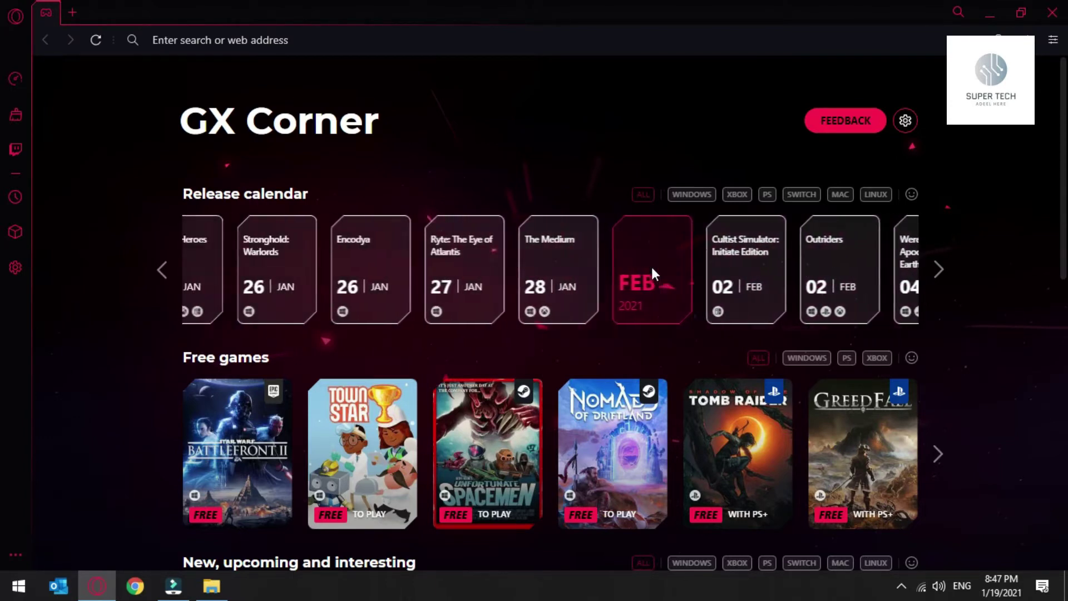
{"action": "scroll", "coordinate": [652, 266], "scroll_direction": "left", "scroll_amount": 5}
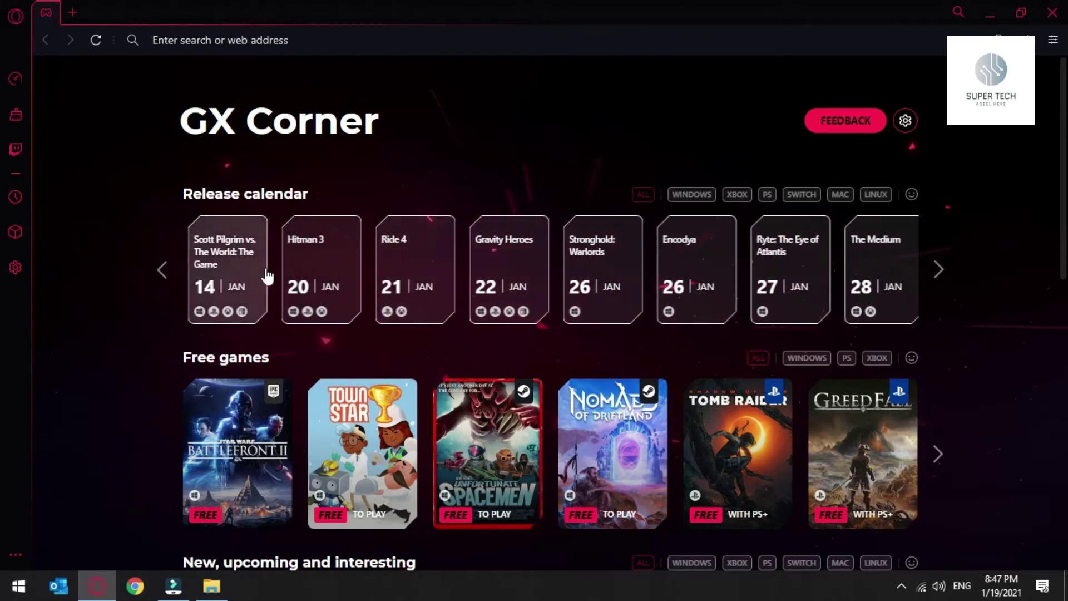
- Open the Hitman 3 website from the release calendar, look through its page and return to GX Corner
{"action": "left_click", "coordinate": [334, 265]}
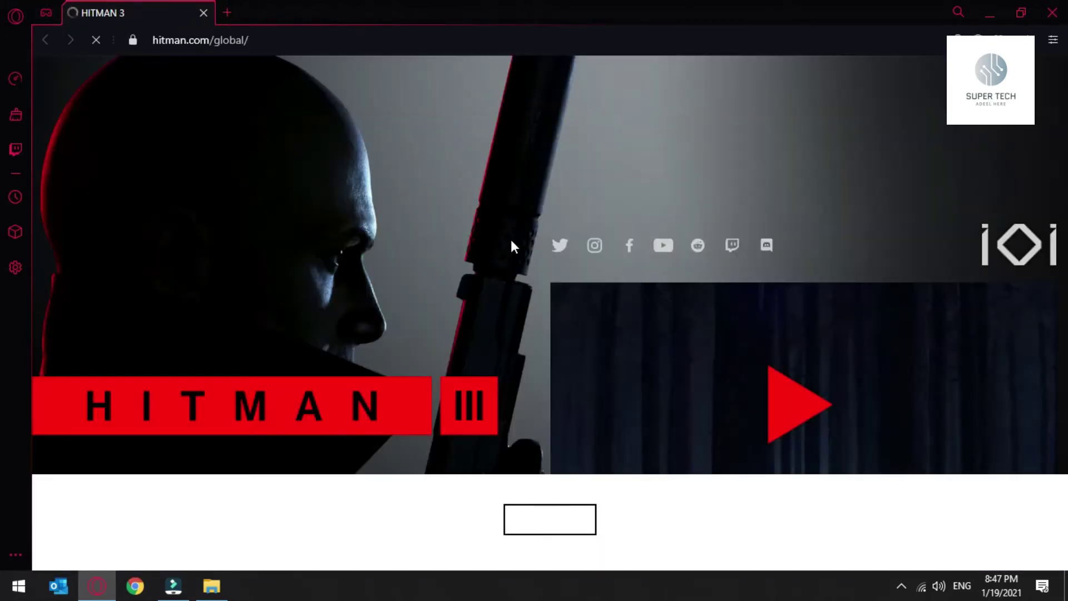
{"action": "scroll", "coordinate": [517, 242], "scroll_direction": "down", "scroll_amount": 15}
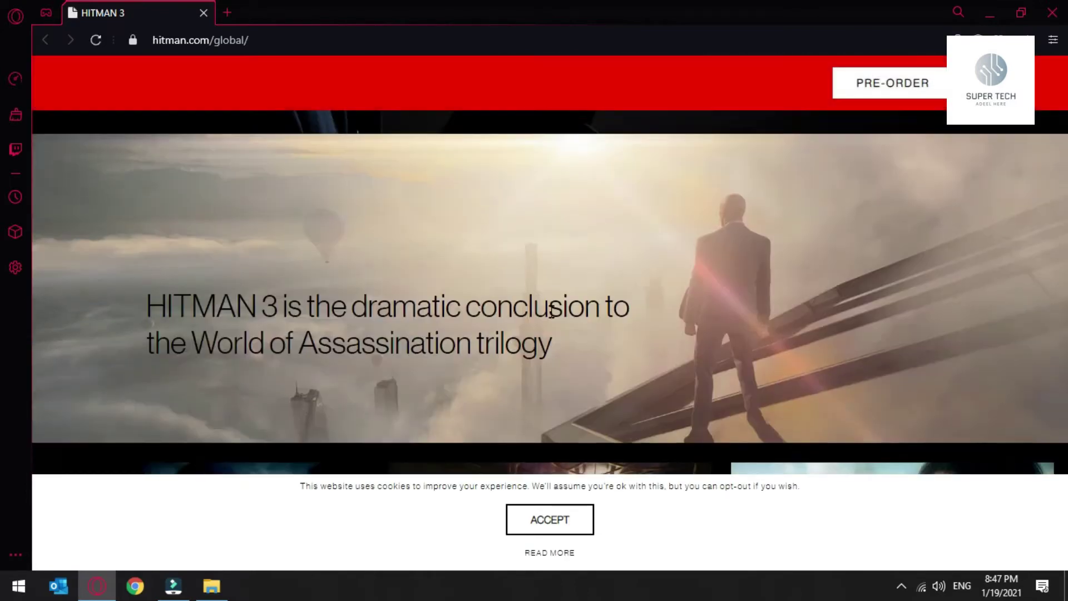
{"action": "scroll", "coordinate": [553, 328], "scroll_direction": "up", "scroll_amount": 15}
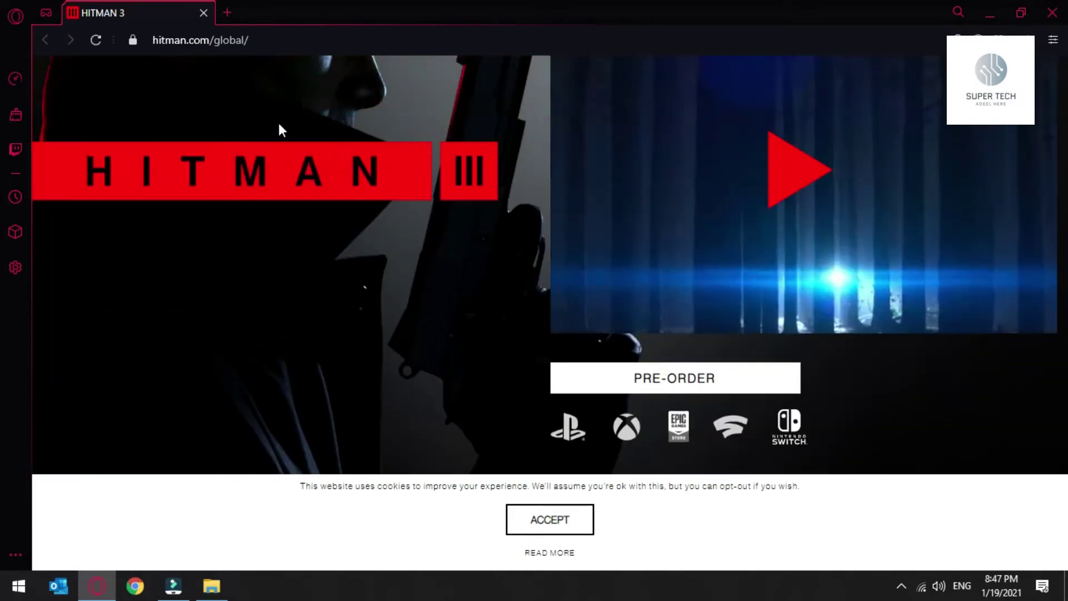
{"action": "left_click", "coordinate": [46, 13]}
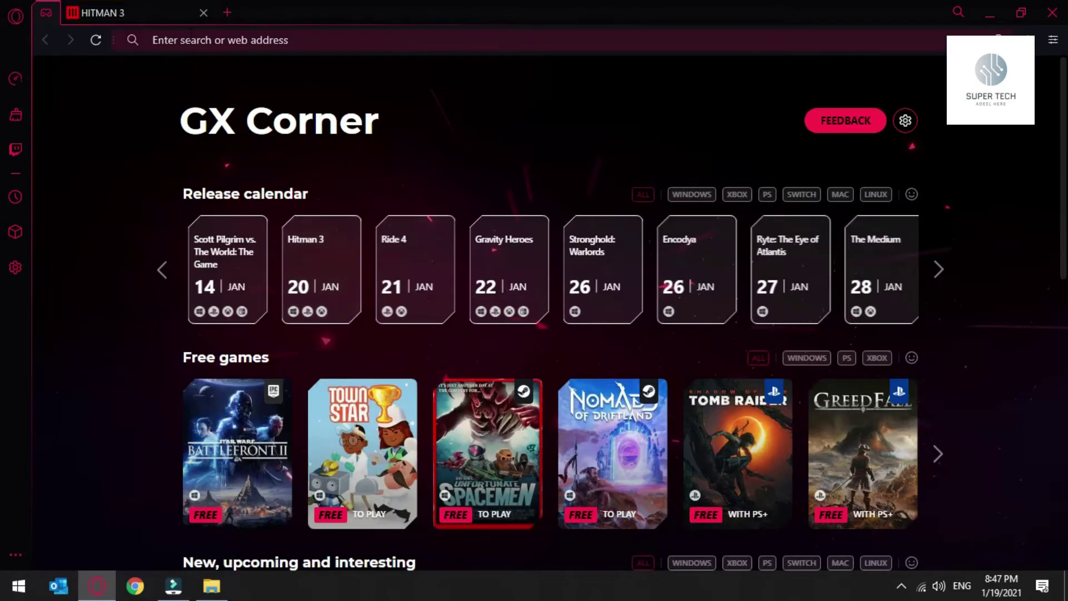
- Browse the release calendar further and look through the games offered under Free games
{"action": "scroll", "coordinate": [779, 284], "scroll_direction": "down", "scroll_amount": 3}
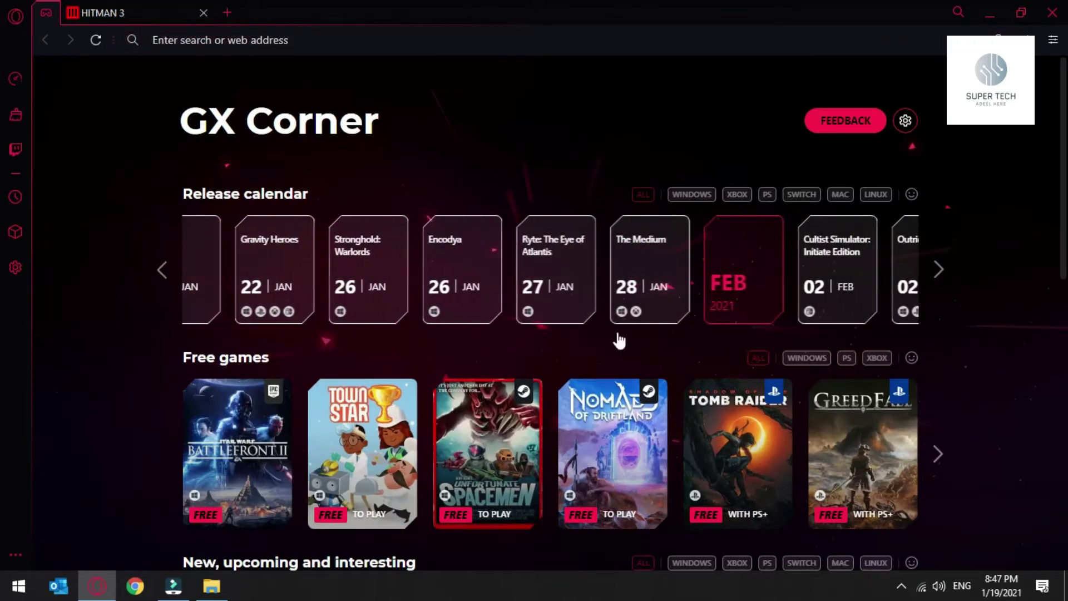
{"action": "scroll", "coordinate": [556, 351], "scroll_direction": "down", "scroll_amount": 2}
{"action": "scroll", "coordinate": [482, 363], "scroll_direction": "right", "scroll_amount": 5}
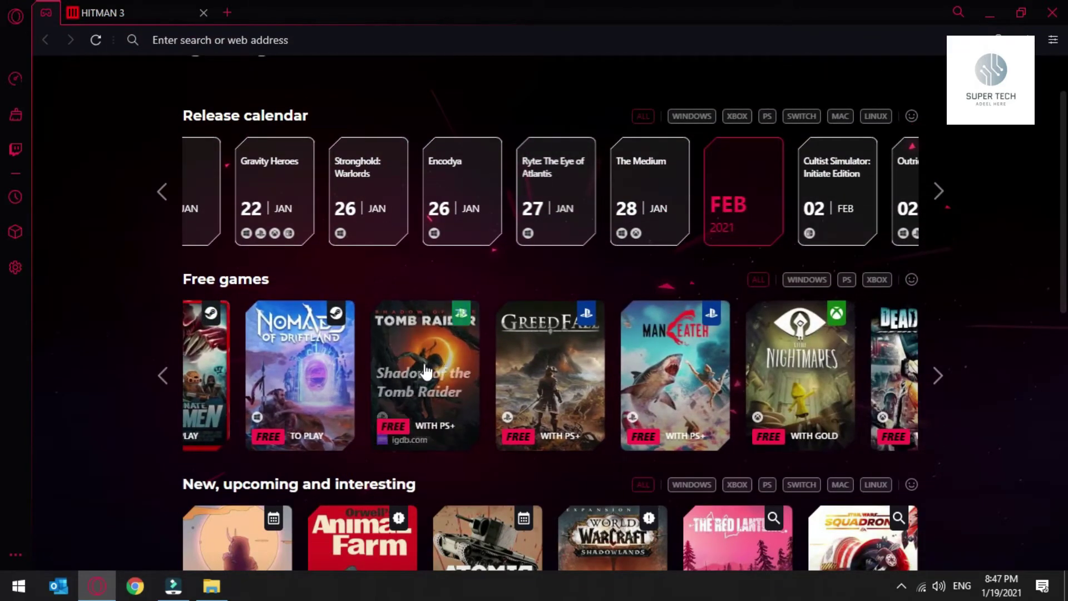
{"action": "scroll", "coordinate": [501, 358], "scroll_direction": "left", "scroll_amount": 5}
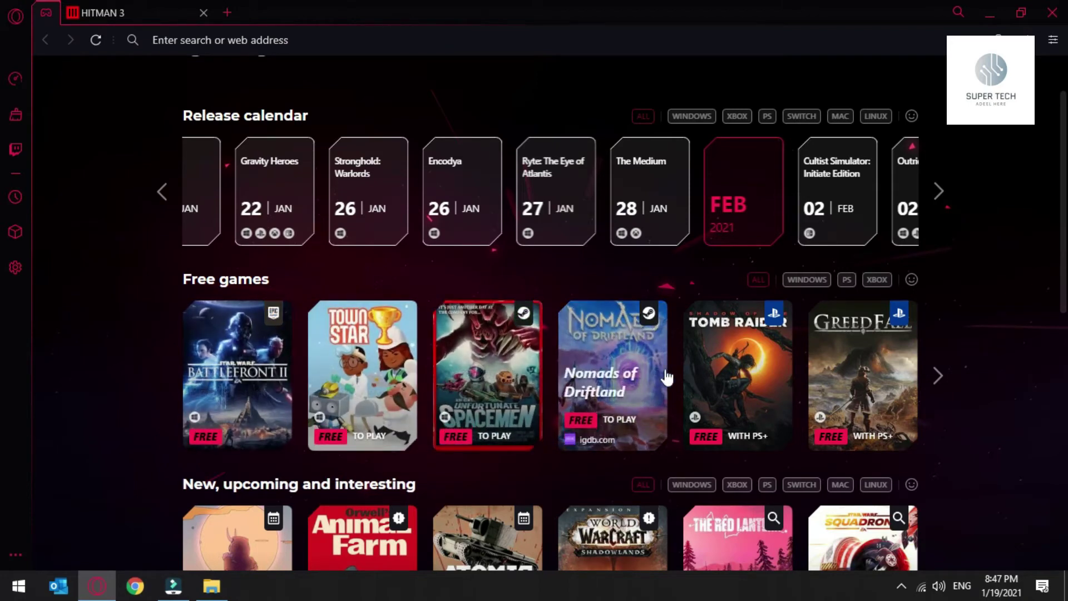
- View the free Star Wars Battlefront II offer on its store page, and close that page and the Hitman 3 page
{"action": "left_click", "coordinate": [251, 374]}
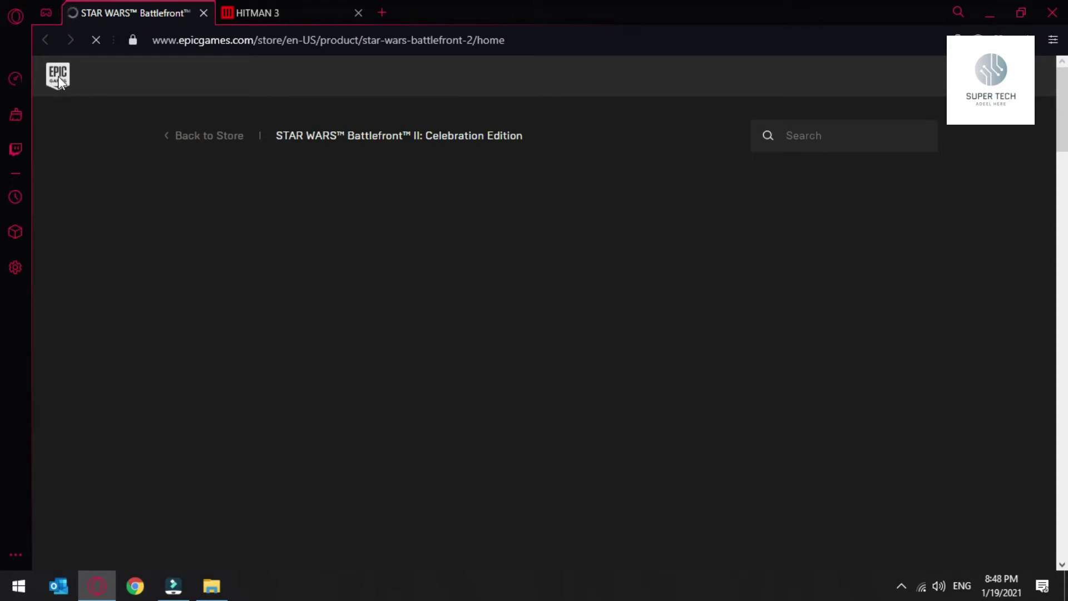
{"action": "scroll", "coordinate": [500, 250], "scroll_direction": "down", "scroll_amount": 3}
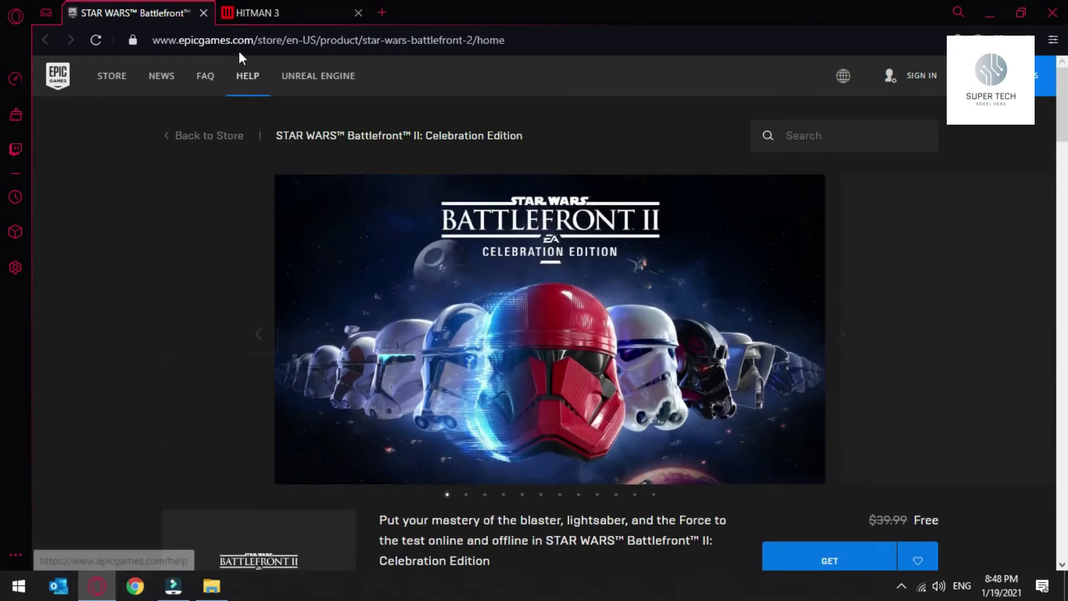
{"action": "left_click", "coordinate": [204, 14]}
{"action": "left_click", "coordinate": [204, 14]}
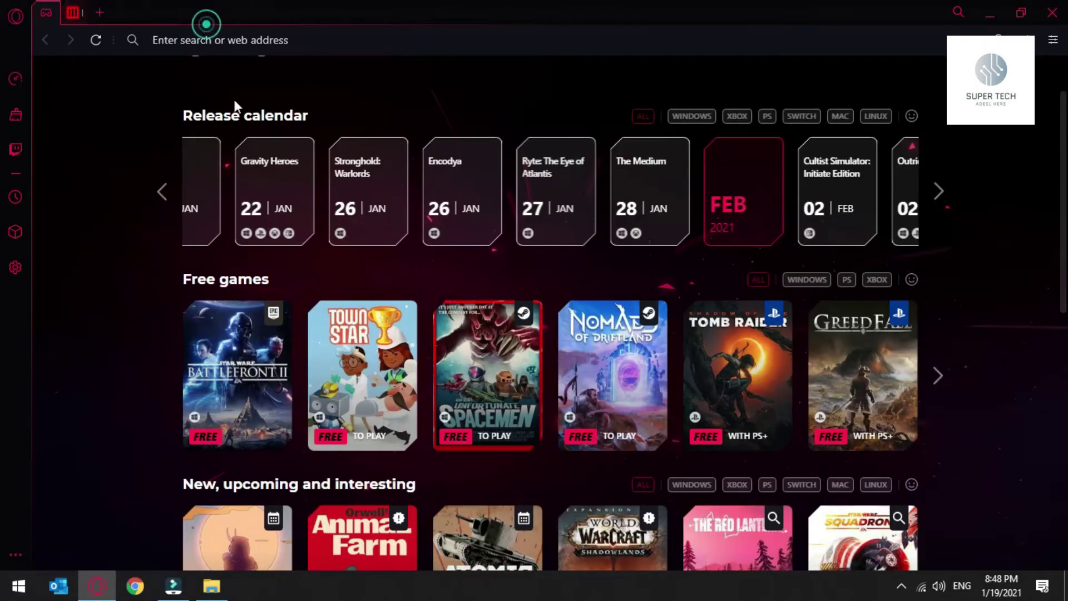
- Look through the games listed under New, upcoming and interesting in GX Corner
{"action": "scroll", "coordinate": [321, 267], "scroll_direction": "down", "scroll_amount": 2}
{"action": "scroll", "coordinate": [184, 373], "scroll_direction": "down", "scroll_amount": 1}
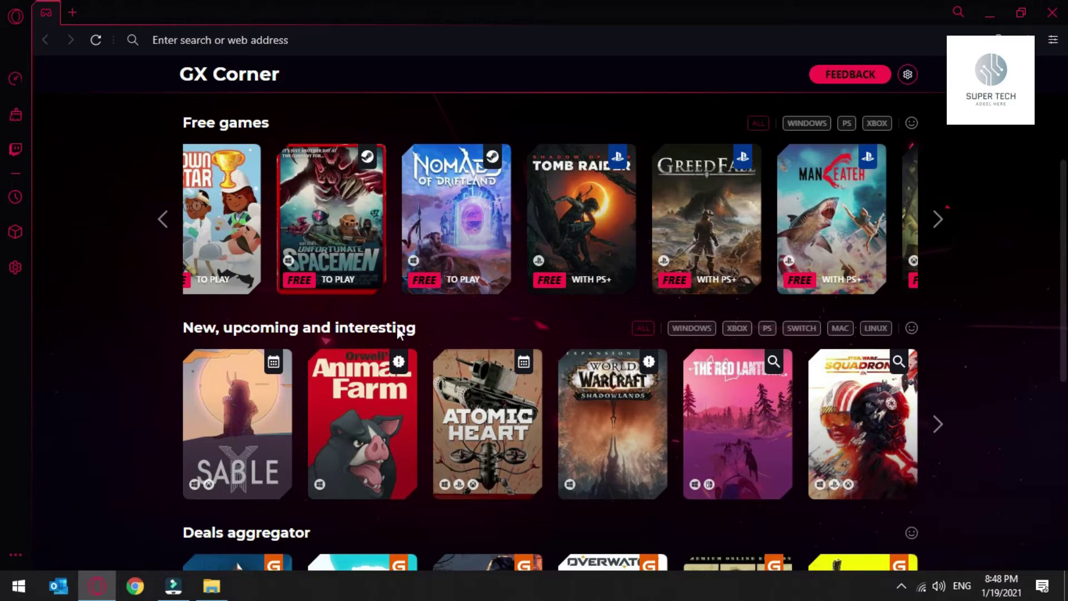
{"action": "scroll", "coordinate": [398, 333], "scroll_direction": "down", "scroll_amount": 1}
{"action": "scroll", "coordinate": [599, 343], "scroll_direction": "right", "scroll_amount": 3}
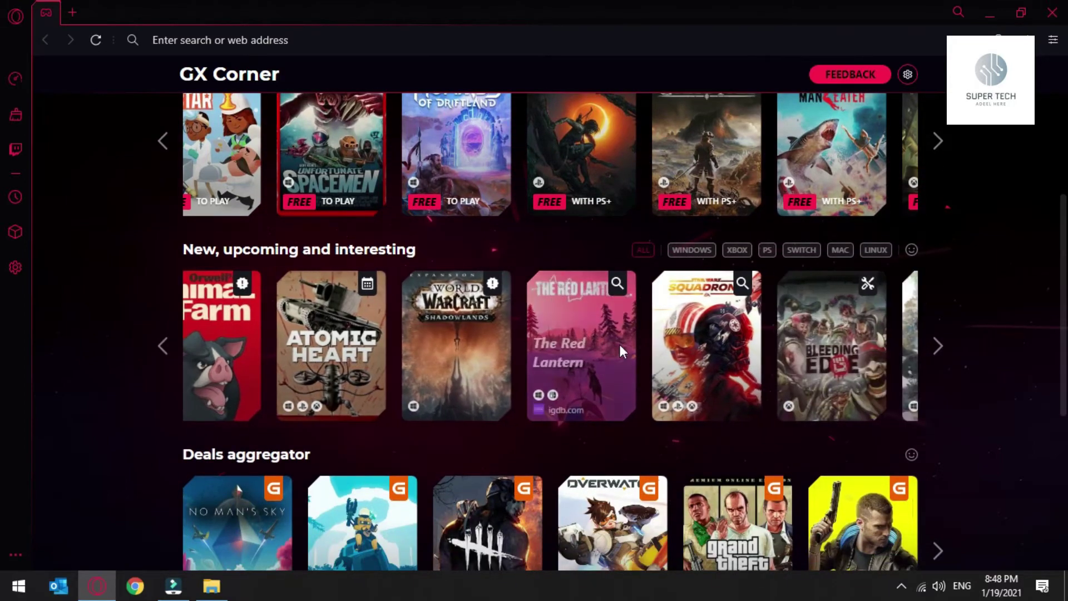
{"action": "scroll", "coordinate": [620, 345], "scroll_direction": "right", "scroll_amount": 15}
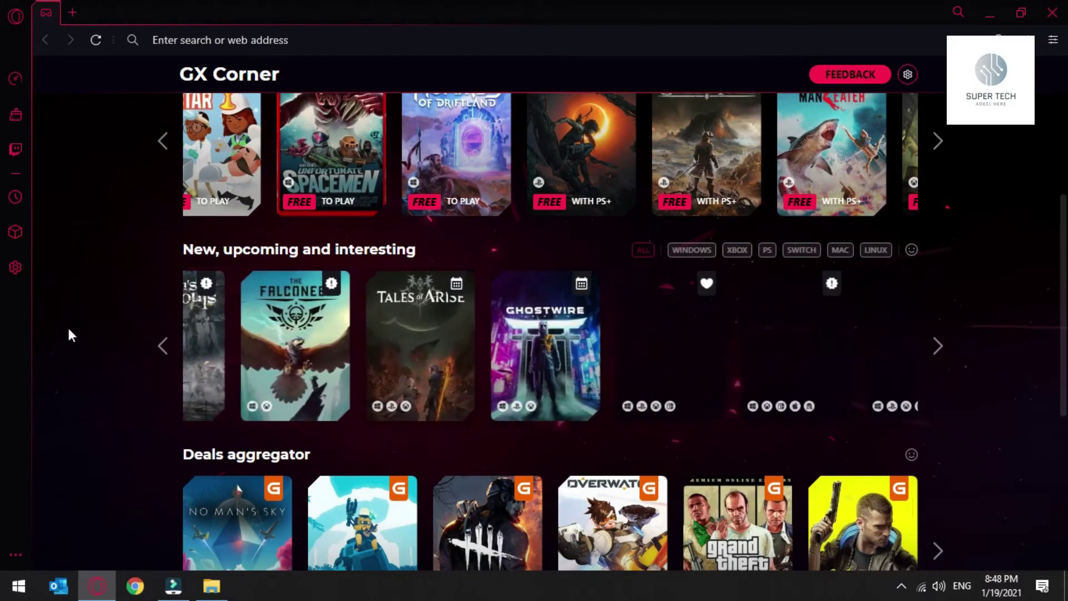
- Examine the discounted games and their prices in the Deals aggregator section
{"action": "scroll", "coordinate": [106, 334], "scroll_direction": "down", "scroll_amount": 4}
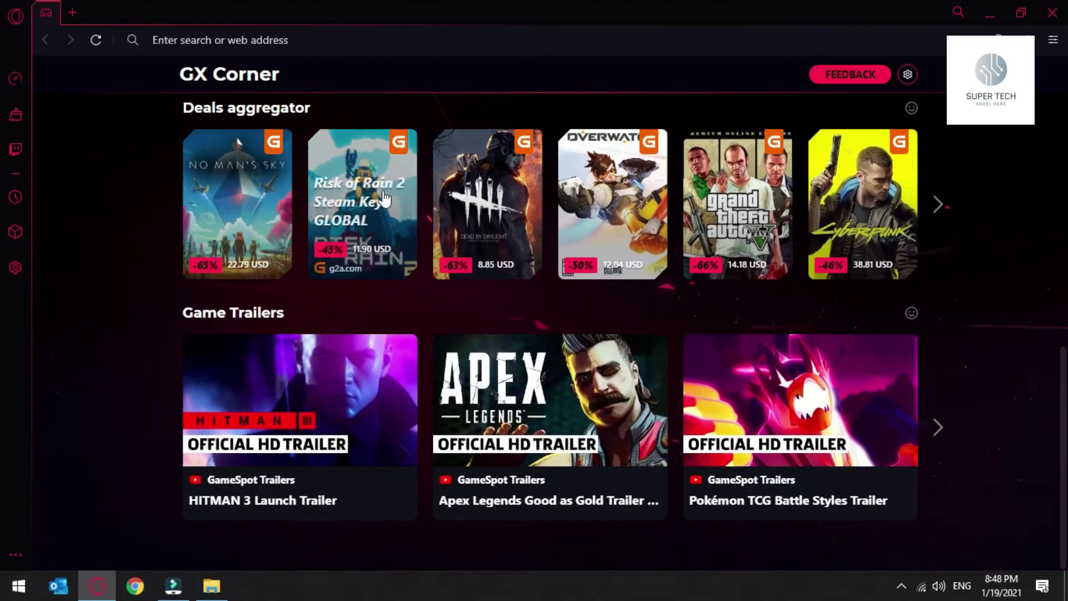
{"action": "scroll", "coordinate": [548, 203], "scroll_direction": "right", "scroll_amount": 5}
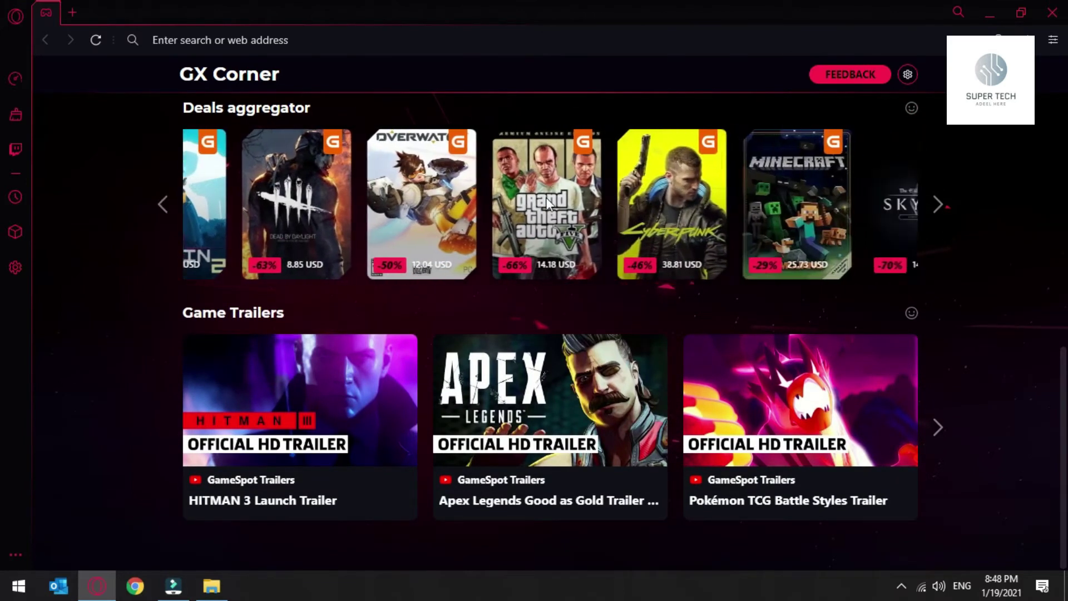
{"action": "scroll", "coordinate": [548, 203], "scroll_direction": "right", "scroll_amount": 3}
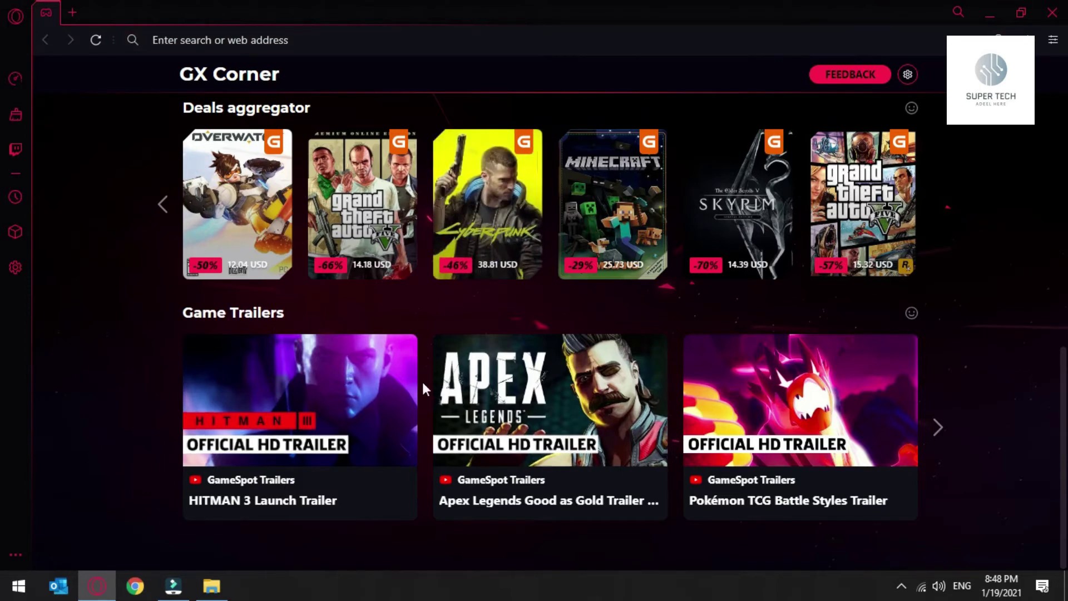
- Browse the official videos in the Game Trailers section of GX Corner
{"action": "scroll", "coordinate": [733, 420], "scroll_direction": "right", "scroll_amount": 10}
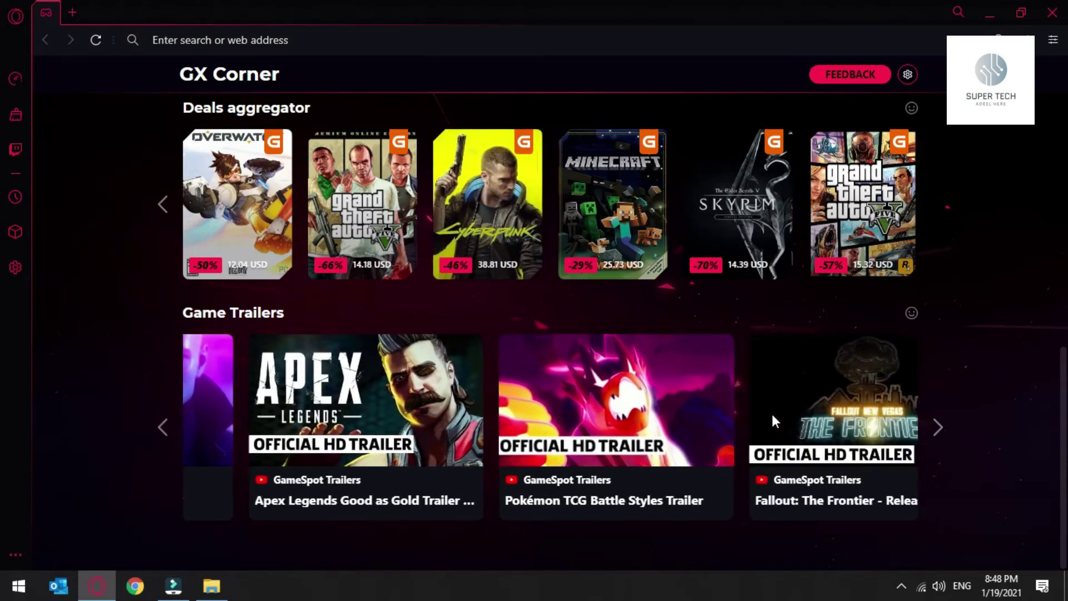
{"action": "scroll", "coordinate": [492, 434], "scroll_direction": "right", "scroll_amount": 10}
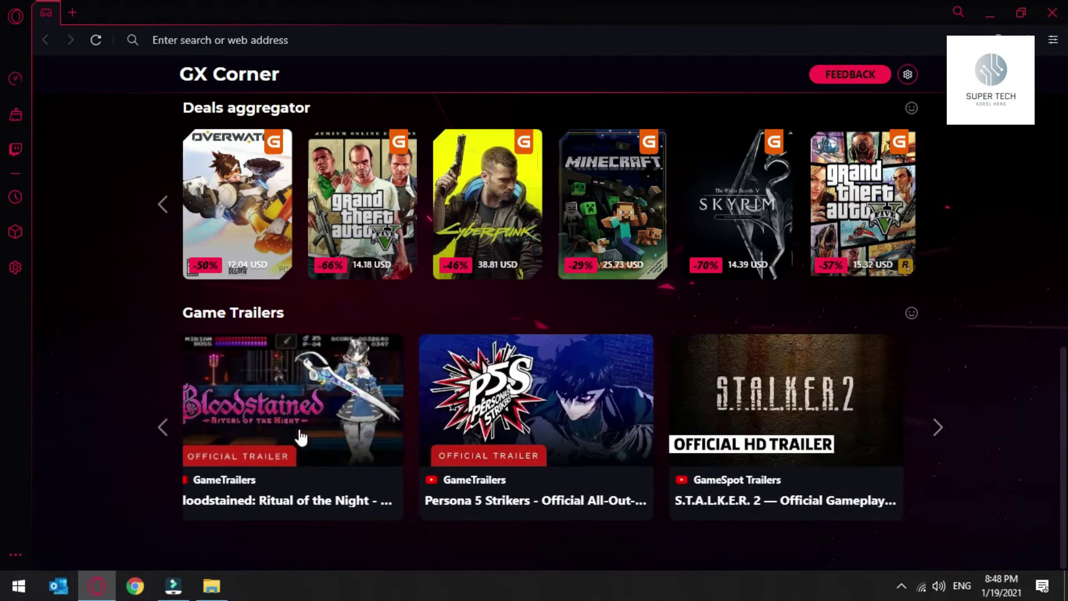
{"action": "scroll", "coordinate": [422, 434], "scroll_direction": "right", "scroll_amount": 10}
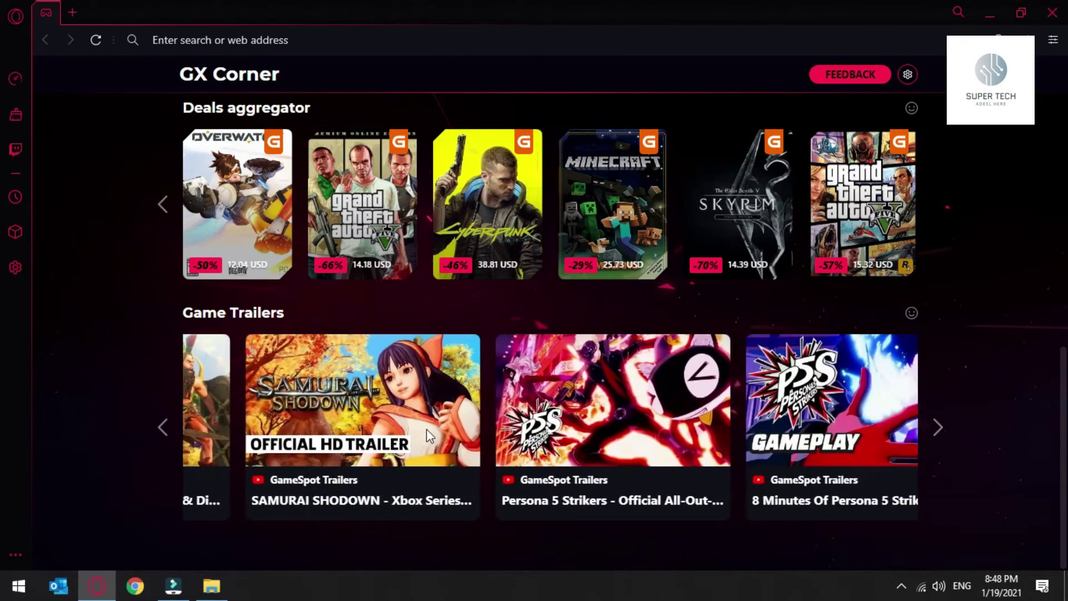
{"action": "scroll", "coordinate": [434, 418], "scroll_direction": "right", "scroll_amount": 10}
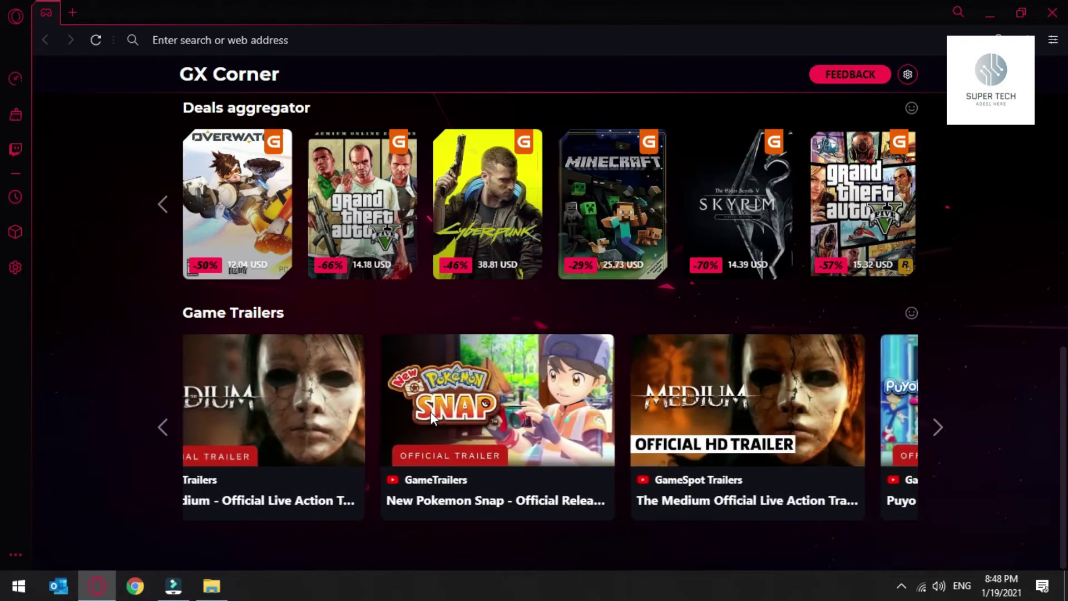
{"action": "scroll", "coordinate": [757, 394], "scroll_direction": "right", "scroll_amount": 3}
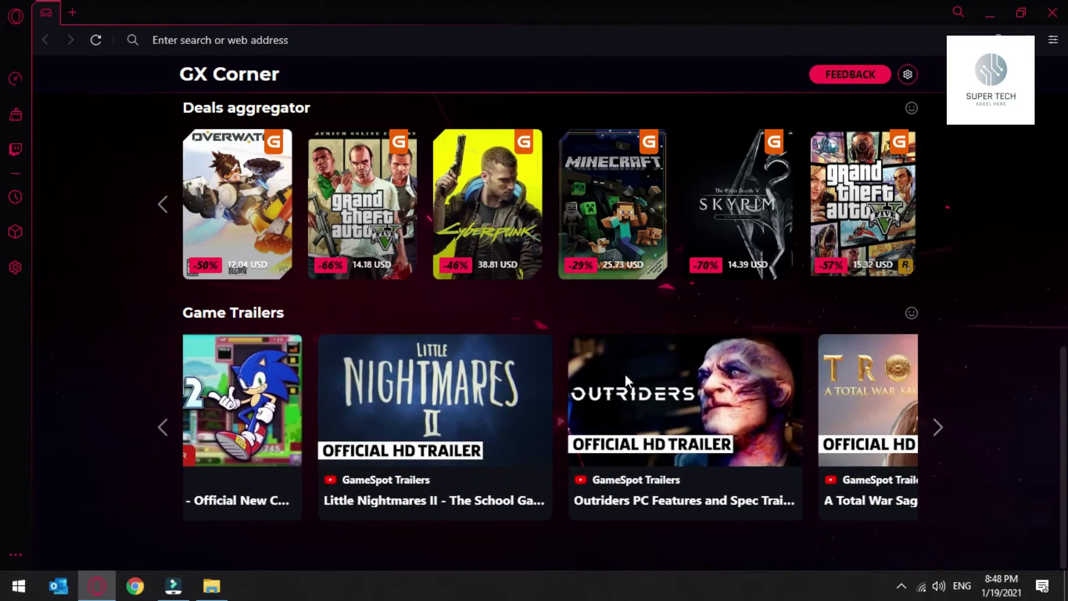
{"action": "scroll", "coordinate": [625, 374], "scroll_direction": "left", "scroll_amount": 3}
- Open a new Speed Dial page to view its shortcuts and suggestions, and return to GX Corner
{"action": "scroll", "coordinate": [497, 362], "scroll_direction": "up", "scroll_amount": 10}
{"action": "left_click", "coordinate": [71, 13]}
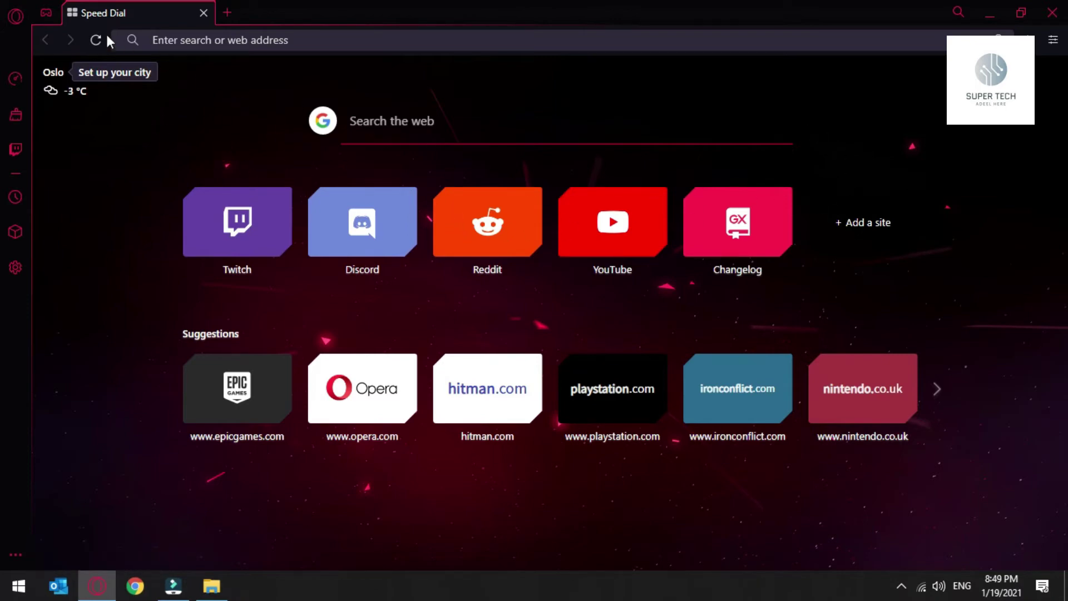
{"action": "left_click", "coordinate": [46, 13]}
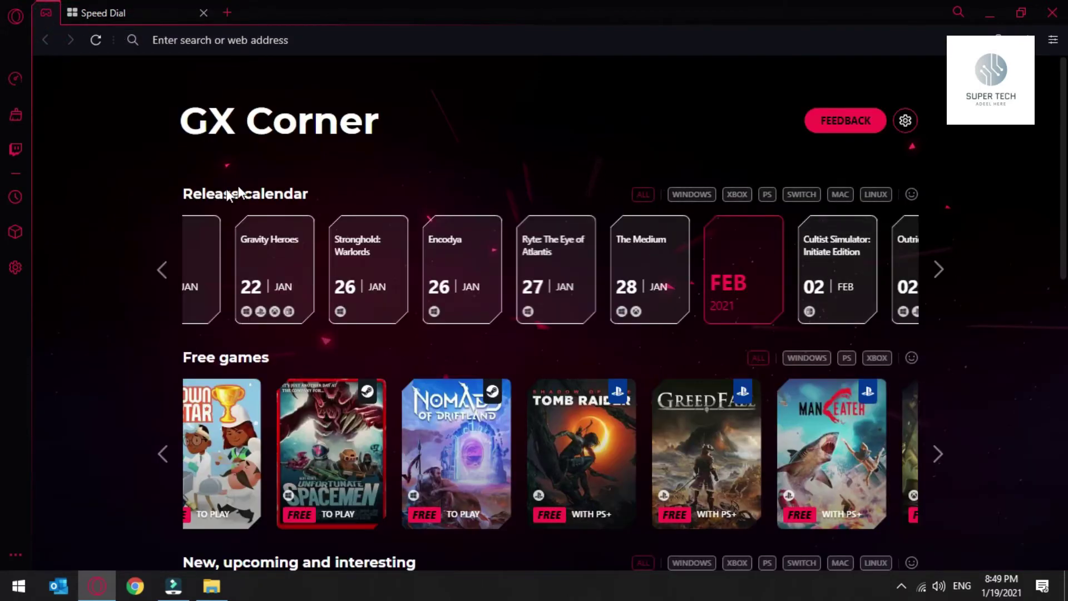
- Open GX Control and view the Hot Tabs Killer by RAM usage and by CPU usage
{"action": "left_click", "coordinate": [14, 81]}
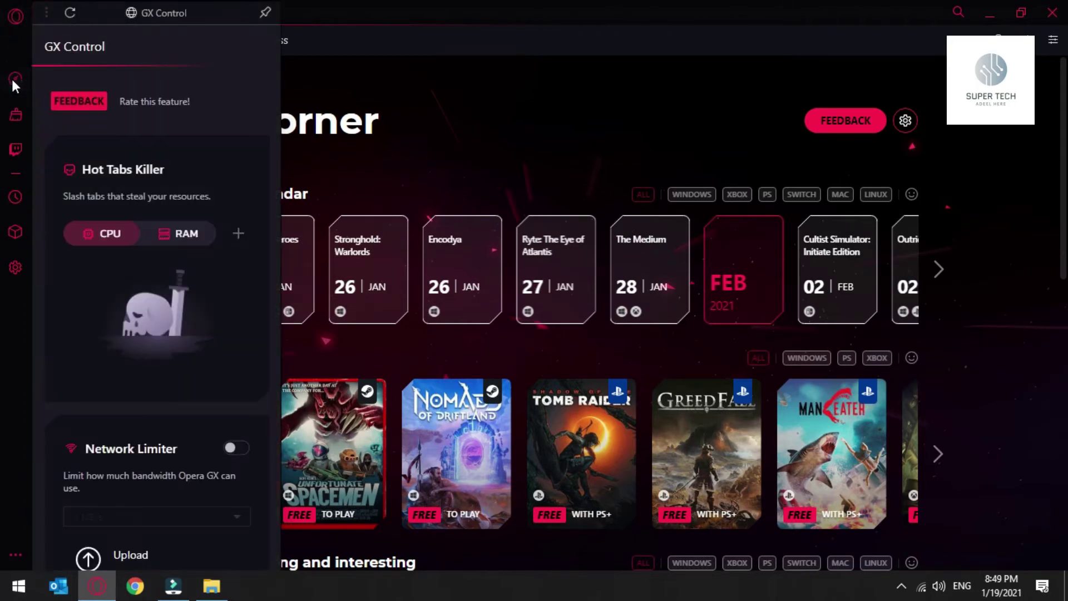
{"action": "scroll", "coordinate": [187, 138], "scroll_direction": "down", "scroll_amount": 3}
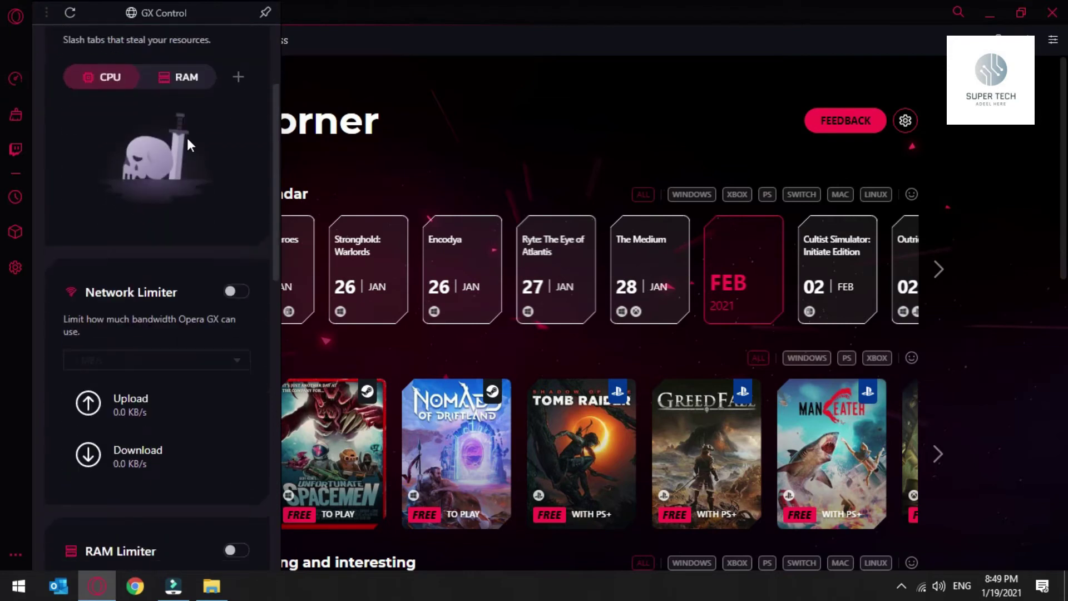
{"action": "scroll", "coordinate": [58, 155], "scroll_direction": "up", "scroll_amount": 3}
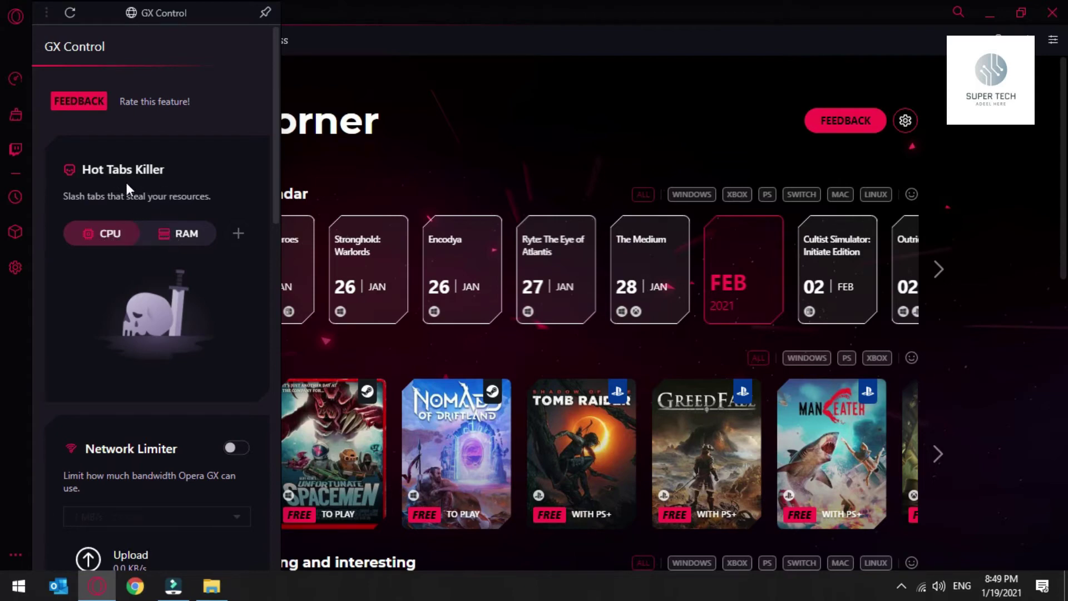
{"action": "left_click", "coordinate": [163, 236]}
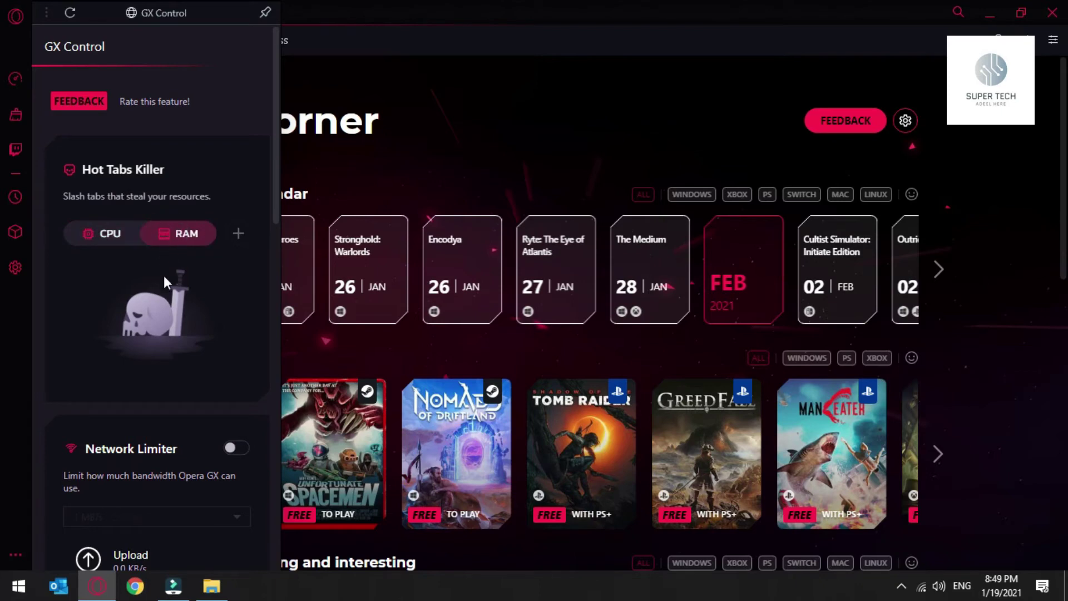
{"action": "left_click", "coordinate": [115, 245]}
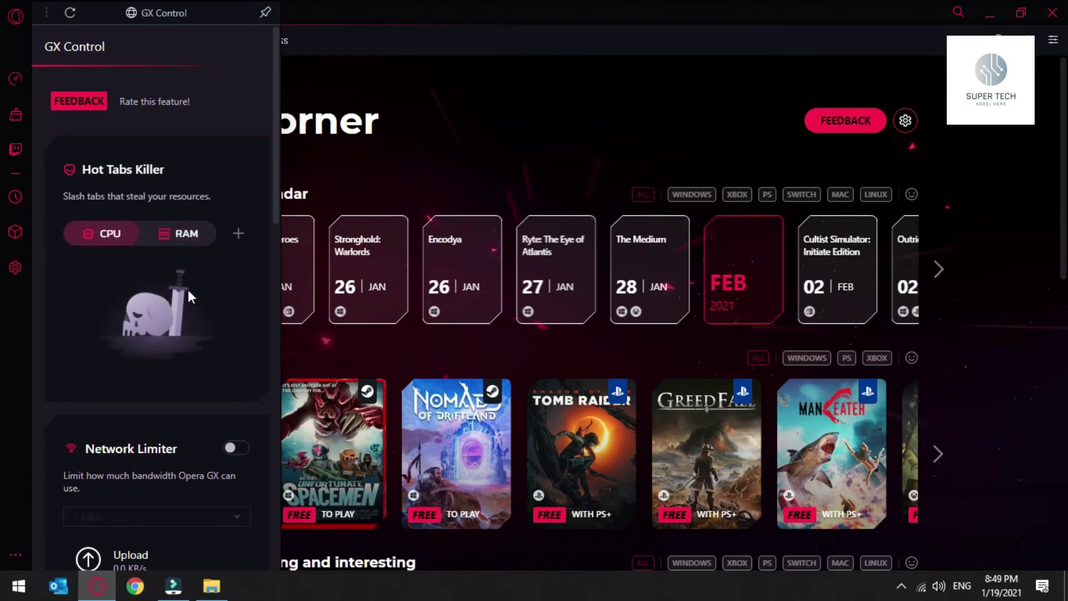
{"action": "scroll", "coordinate": [159, 291], "scroll_direction": "down", "scroll_amount": 3}
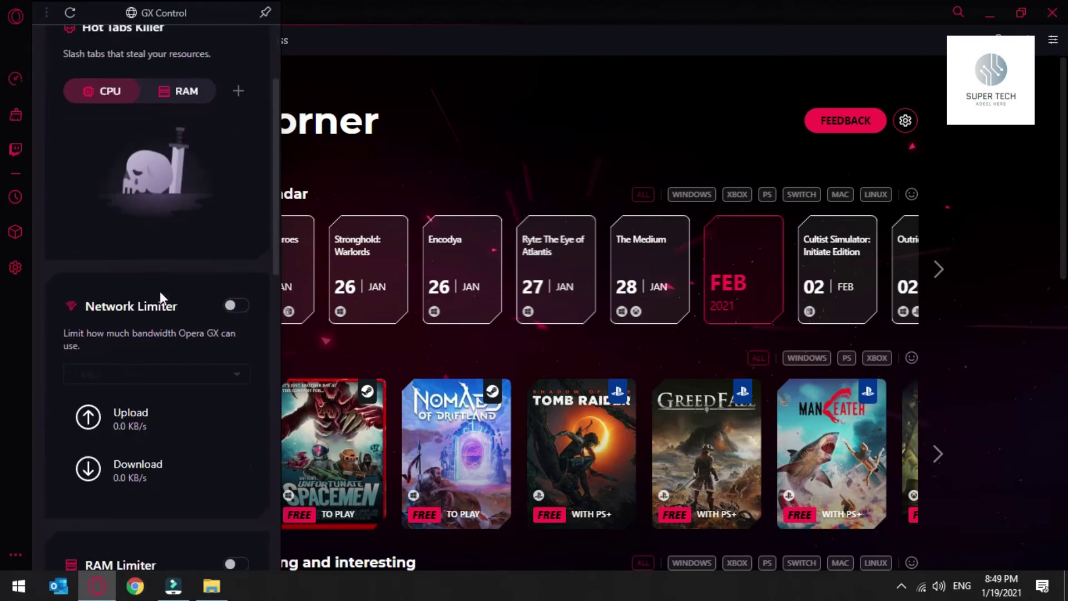
{"action": "scroll", "coordinate": [159, 291], "scroll_direction": "up", "scroll_amount": 3}
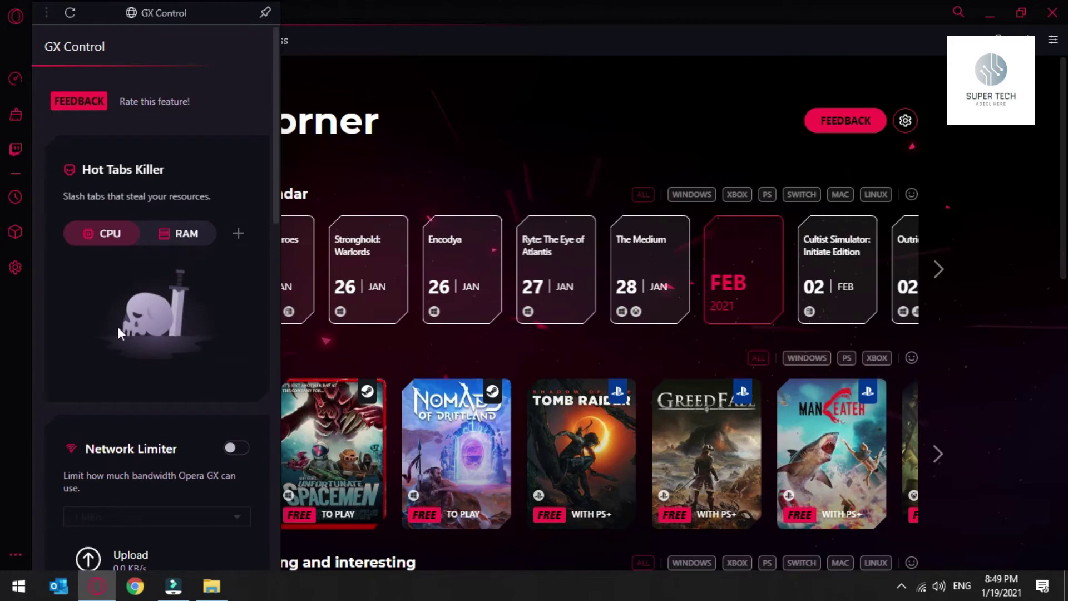
- Turn on the Network Limiter to view its available bandwidth limits, and turn it off again
{"action": "scroll", "coordinate": [141, 272], "scroll_direction": "down", "scroll_amount": 3}
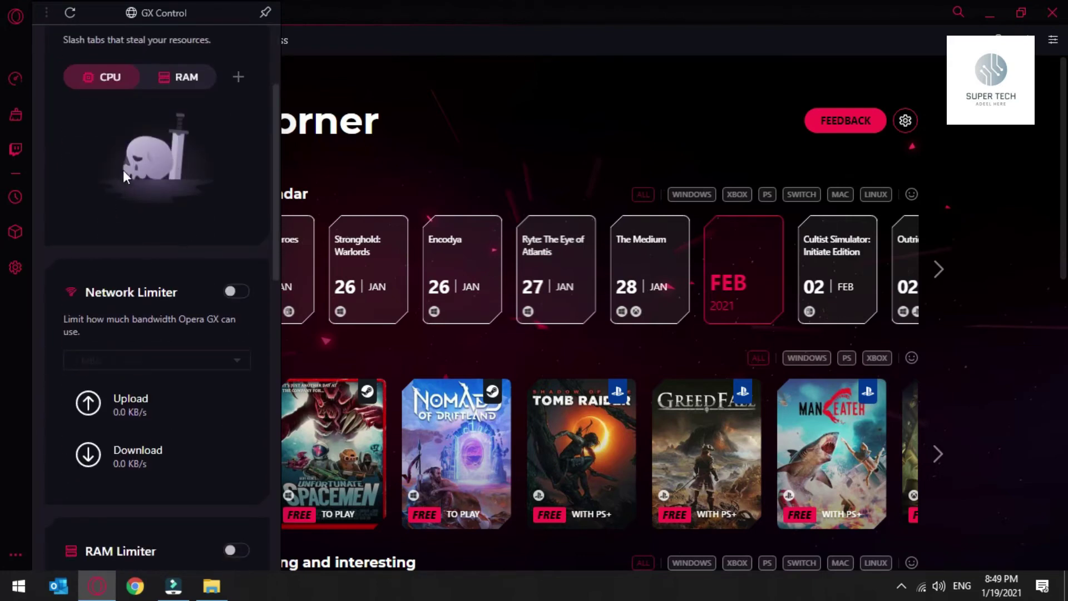
{"action": "scroll", "coordinate": [157, 179], "scroll_direction": "down", "scroll_amount": 3}
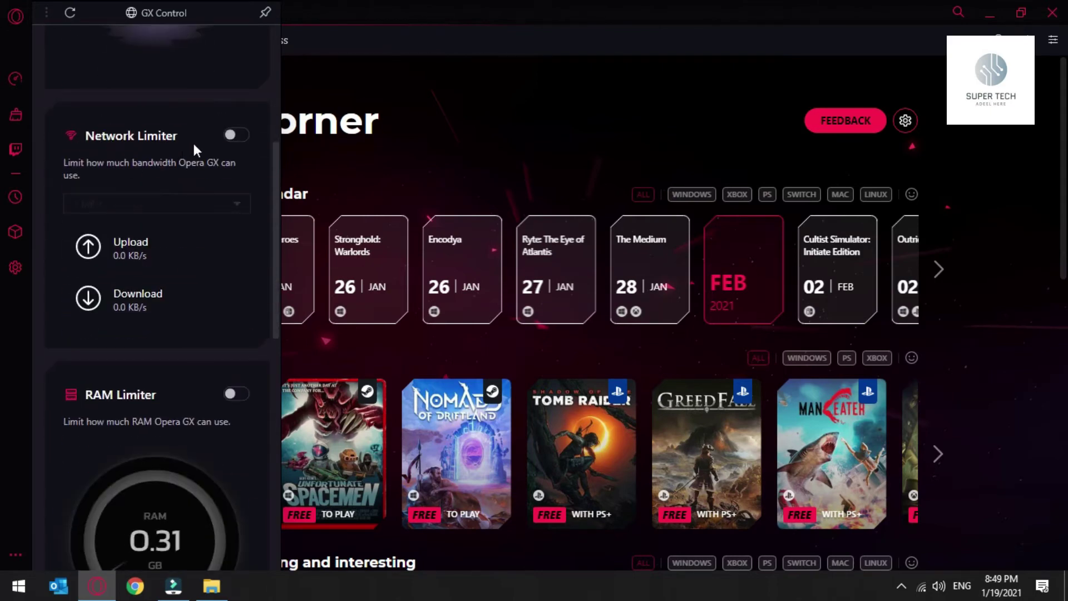
{"action": "left_click", "coordinate": [232, 136]}
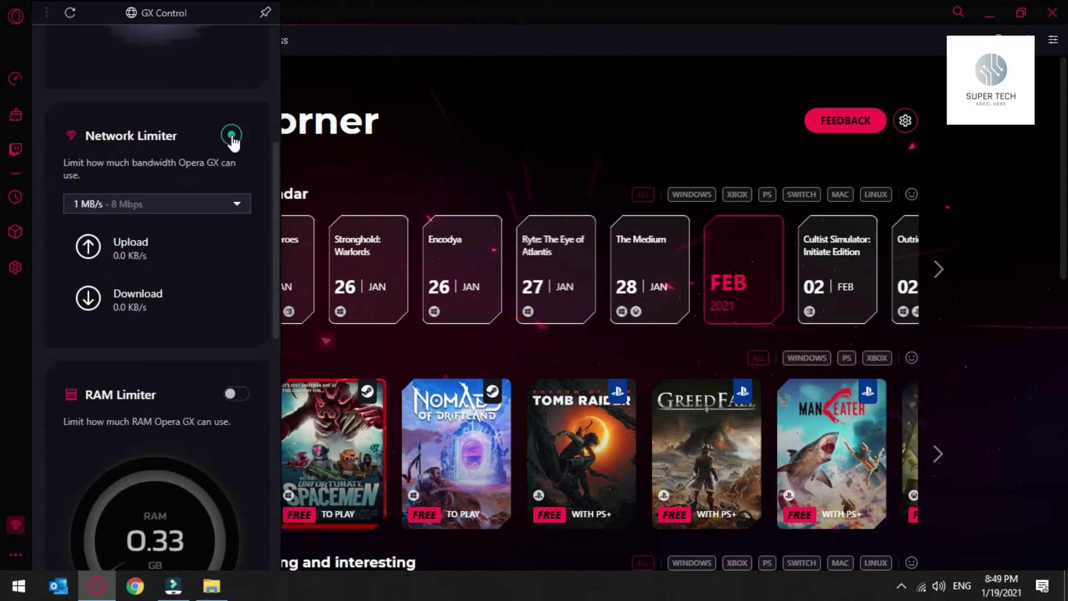
{"action": "left_click", "coordinate": [124, 208]}
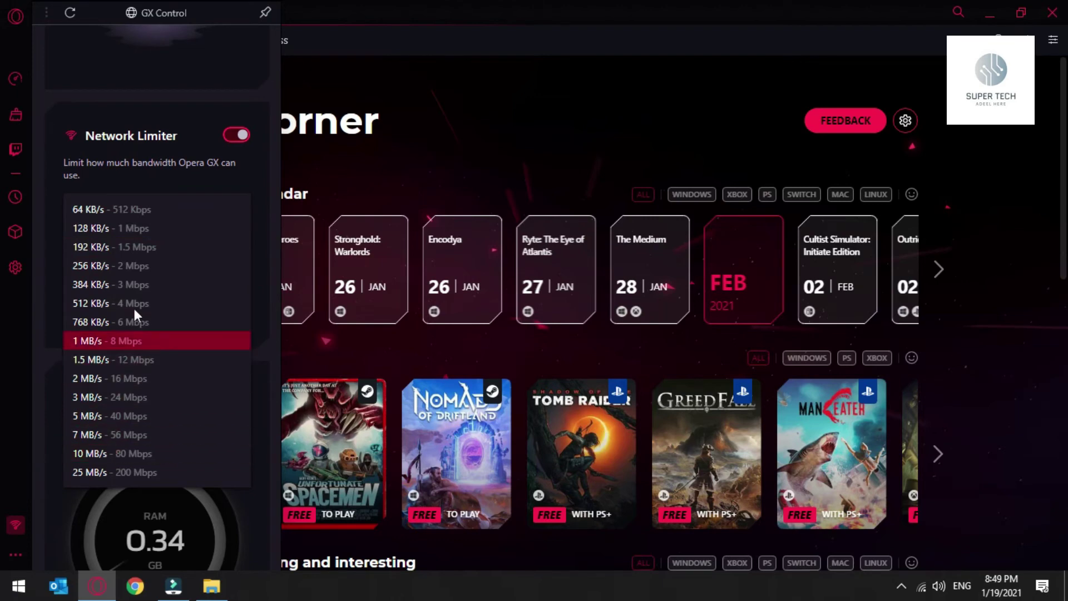
{"action": "left_click", "coordinate": [231, 136]}
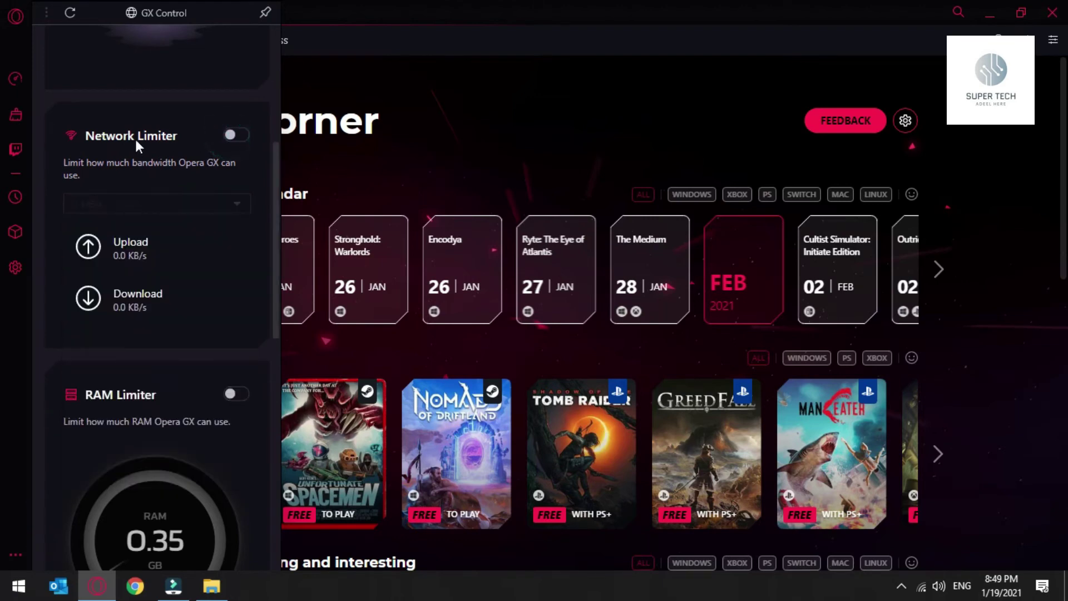
- Turn on the RAM Limiter to inspect its memory limit settings, and turn it off again
{"action": "scroll", "coordinate": [146, 184], "scroll_direction": "down", "scroll_amount": 3}
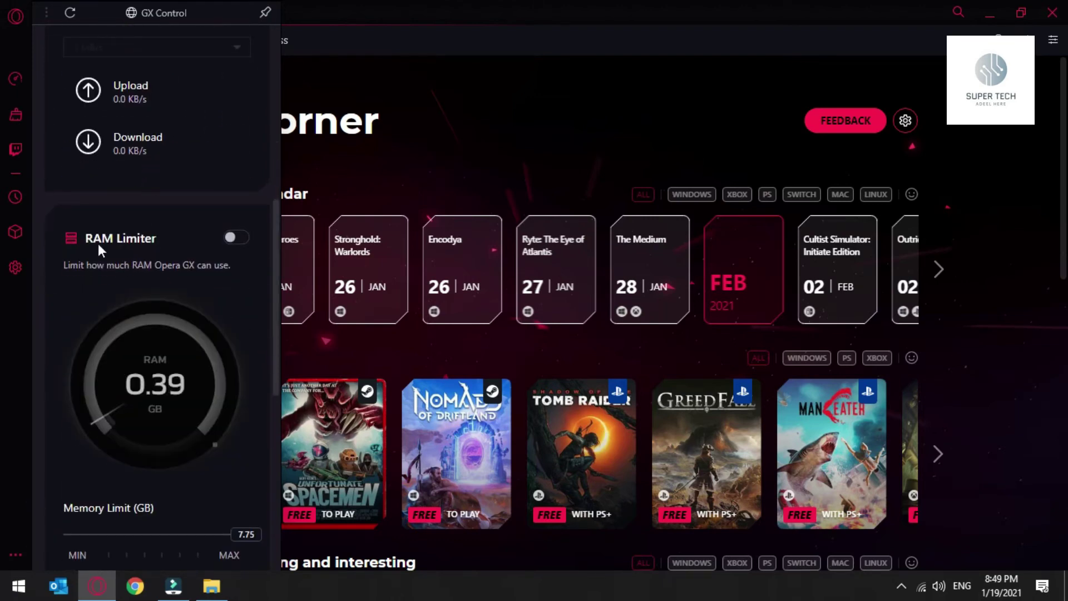
{"action": "left_click", "coordinate": [233, 239]}
{"action": "scroll", "coordinate": [230, 254], "scroll_direction": "down", "scroll_amount": 3}
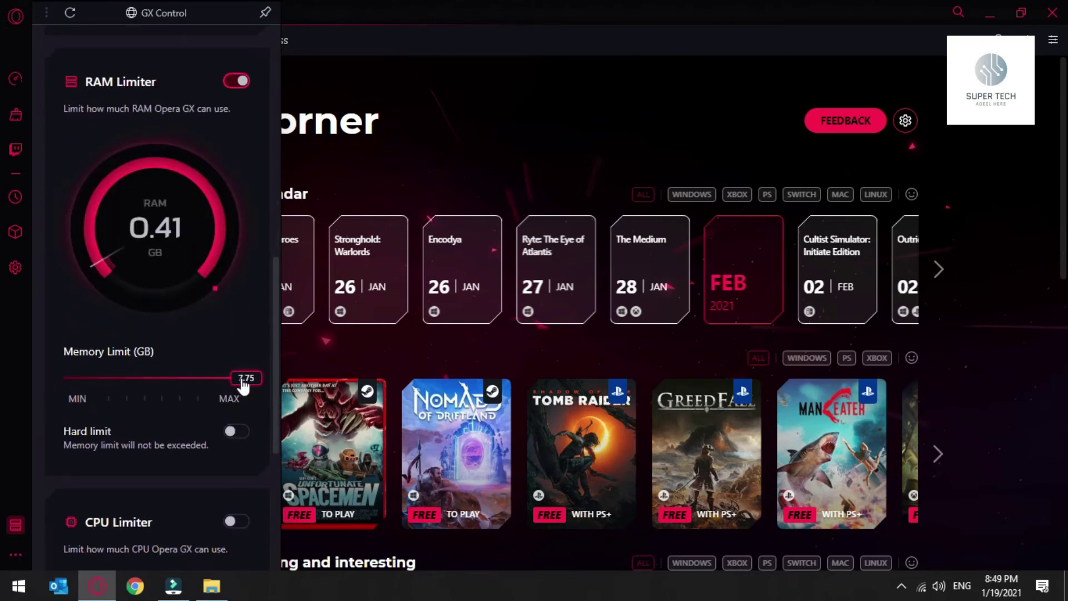
{"action": "scroll", "coordinate": [239, 392], "scroll_direction": "up", "scroll_amount": 3}
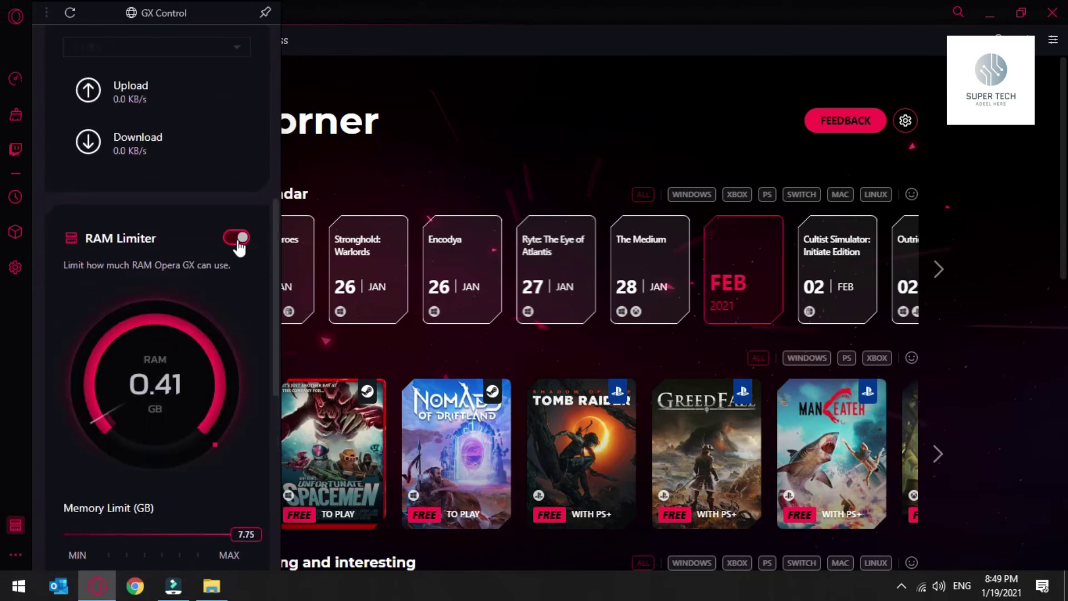
{"action": "left_click", "coordinate": [238, 242]}
{"action": "scroll", "coordinate": [237, 256], "scroll_direction": "down", "scroll_amount": 3}
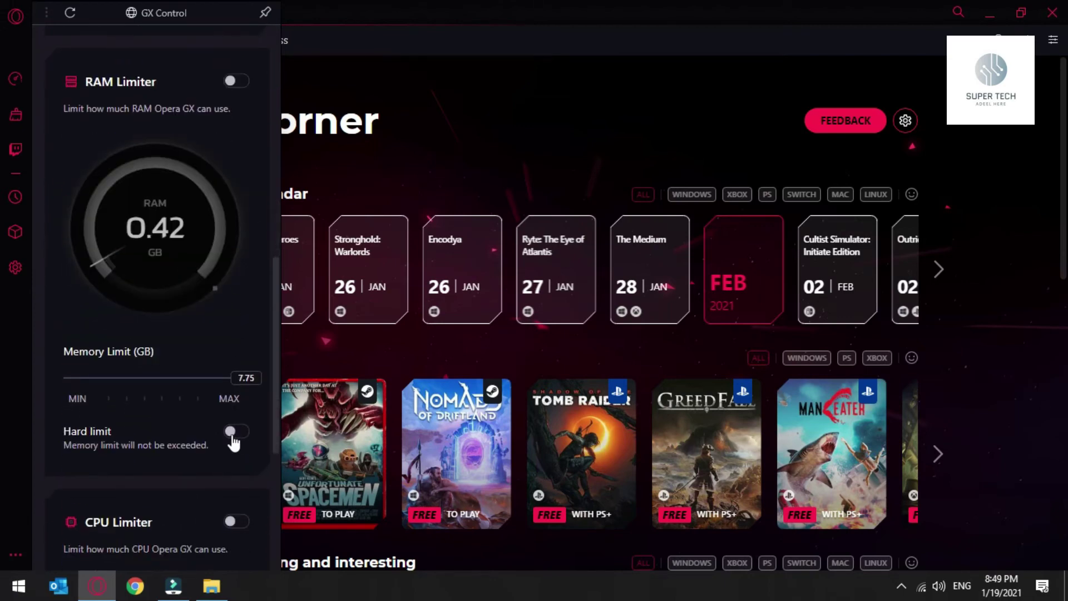
- Turn on the CPU Limiter, try its processor limit control at 100%, and turn the limiter off again
{"action": "scroll", "coordinate": [153, 412], "scroll_direction": "down", "scroll_amount": 3}
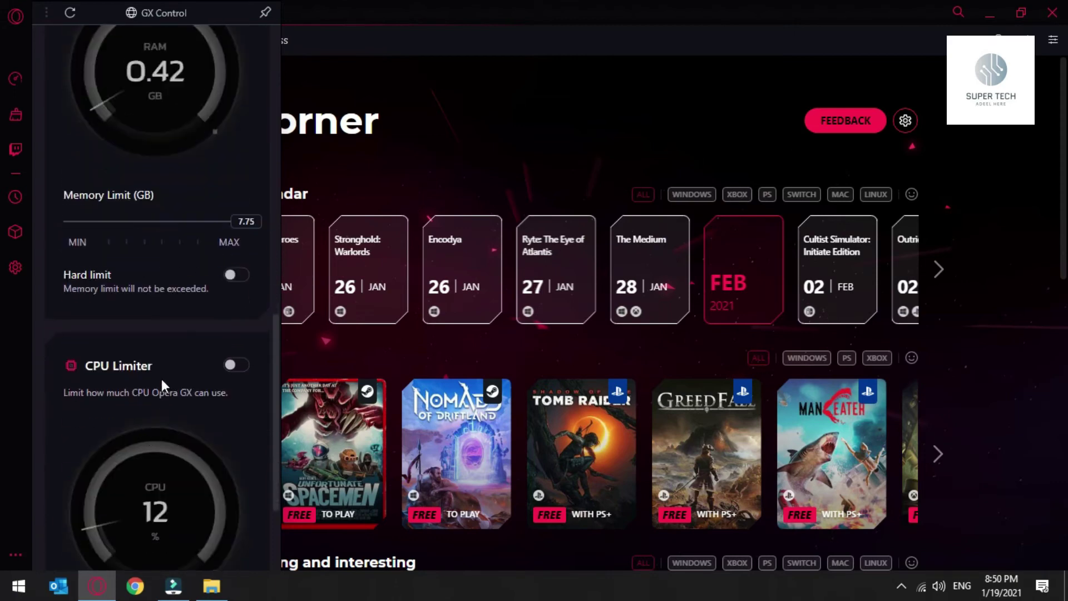
{"action": "scroll", "coordinate": [158, 328], "scroll_direction": "down", "scroll_amount": 3}
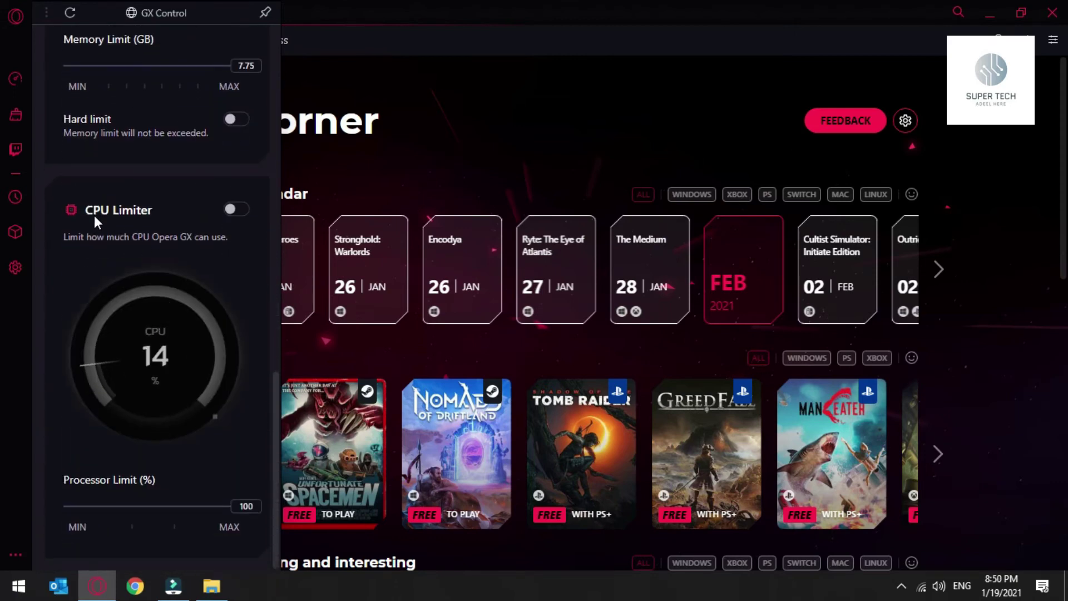
{"action": "left_click", "coordinate": [236, 211]}
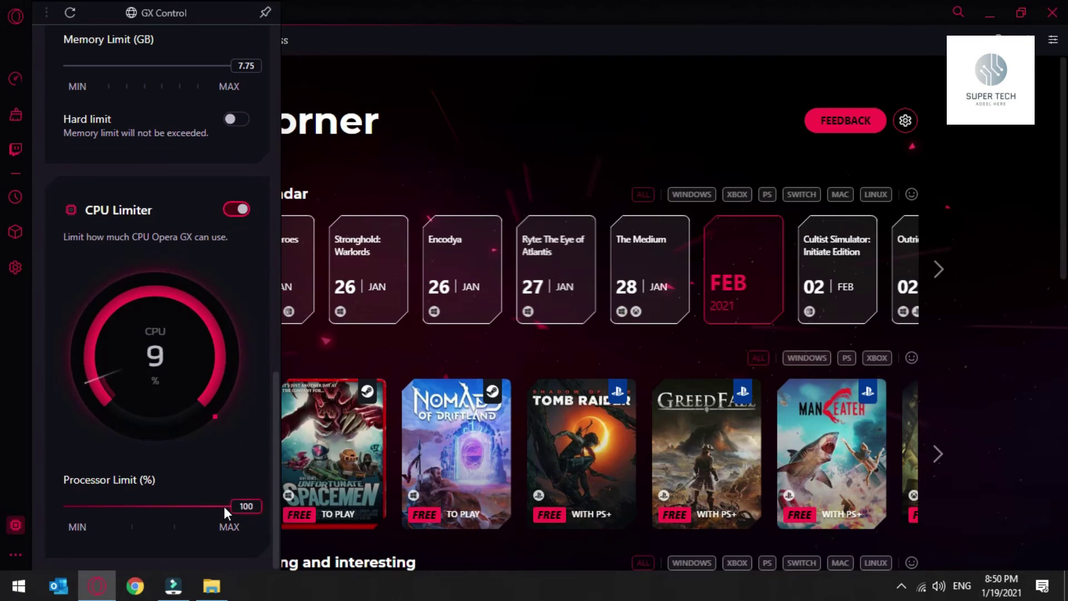
{"action": "left_click_drag", "start_coordinate": [223, 505], "coordinate": [266, 512]}
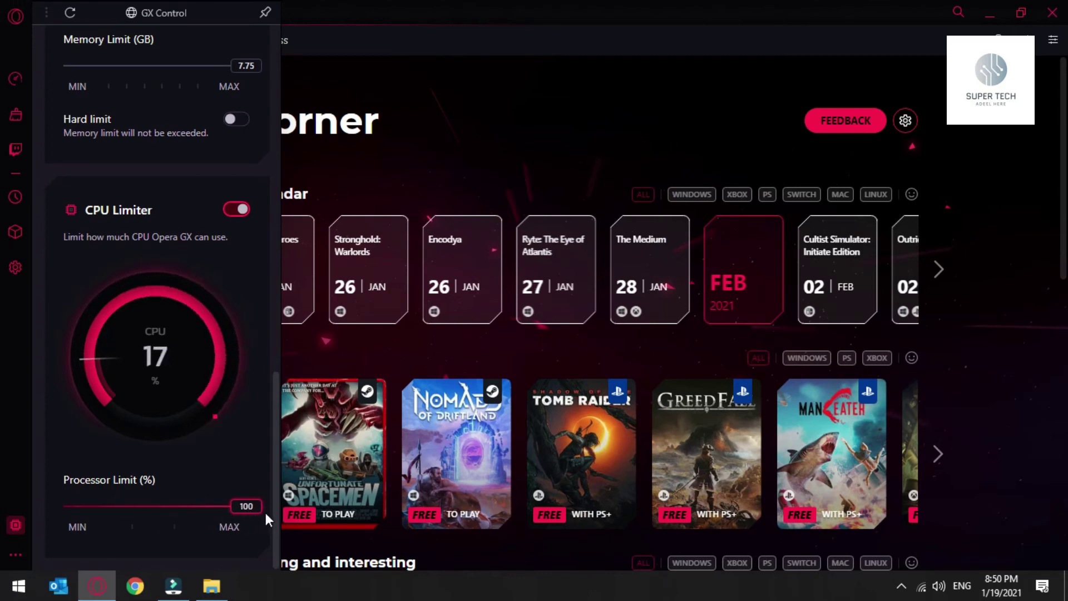
{"action": "left_click", "coordinate": [235, 209]}
{"action": "scroll", "coordinate": [205, 317], "scroll_direction": "up", "scroll_amount": 10}
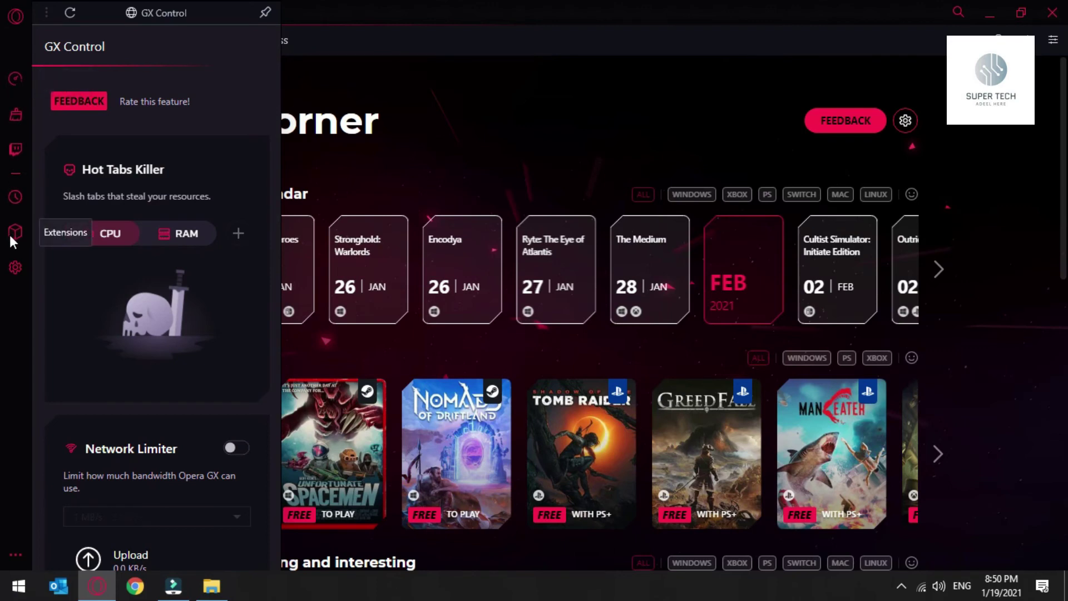
- View the GX Cleaner welcome page, and open the browser settings
{"action": "left_click", "coordinate": [15, 118]}
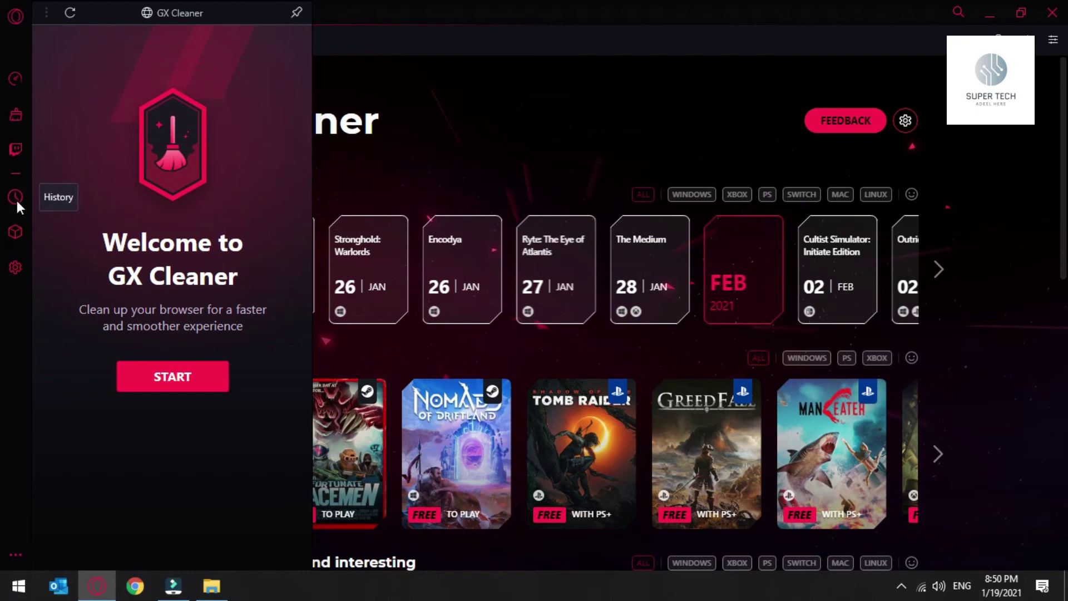
{"action": "left_click", "coordinate": [14, 268]}
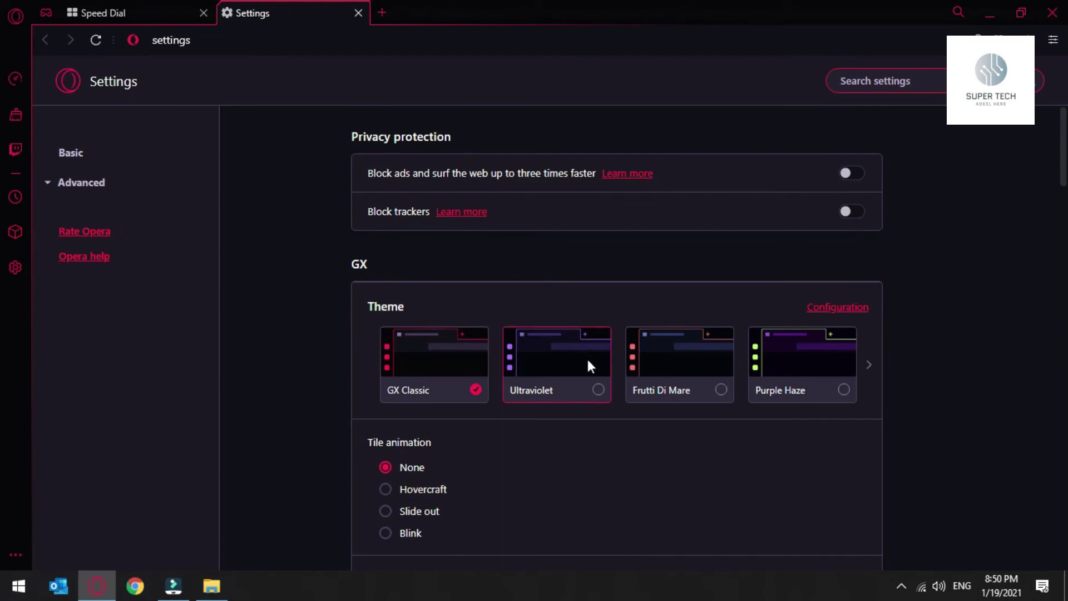
- Try the Ultraviolet, Frutti Di Mare and Purple Haze themes, and restore the GX Classic theme
{"action": "left_click", "coordinate": [599, 389]}
{"action": "left_click", "coordinate": [719, 390]}
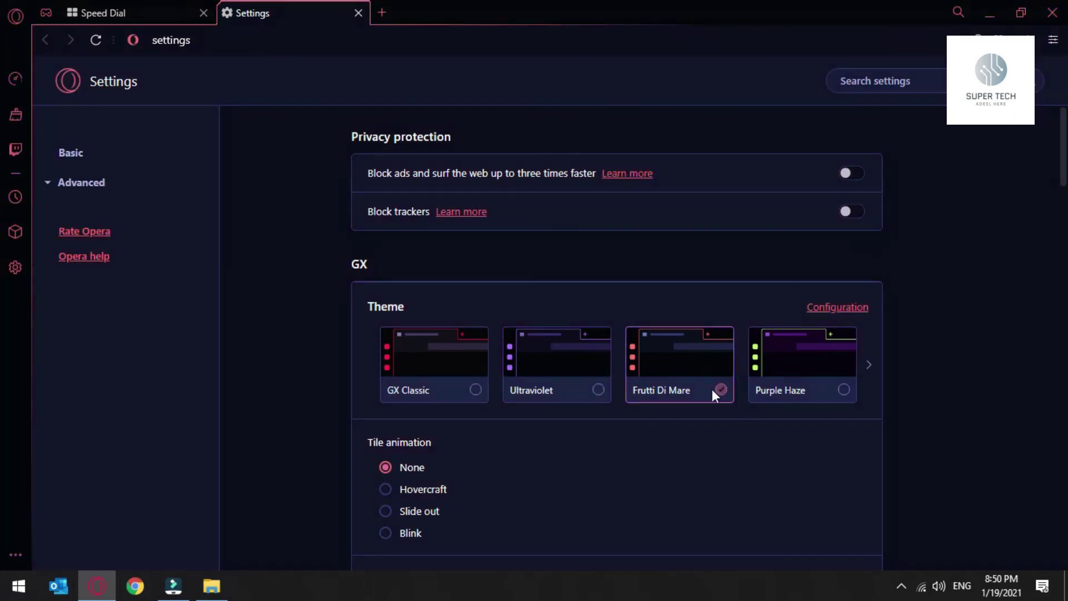
{"action": "left_click", "coordinate": [845, 390]}
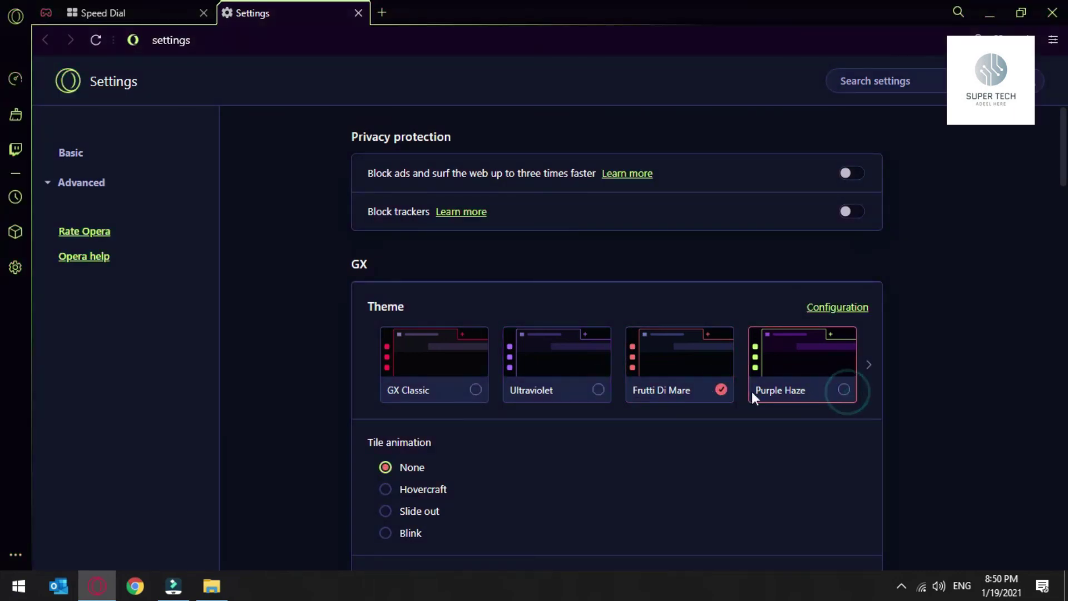
{"action": "left_click", "coordinate": [599, 389]}
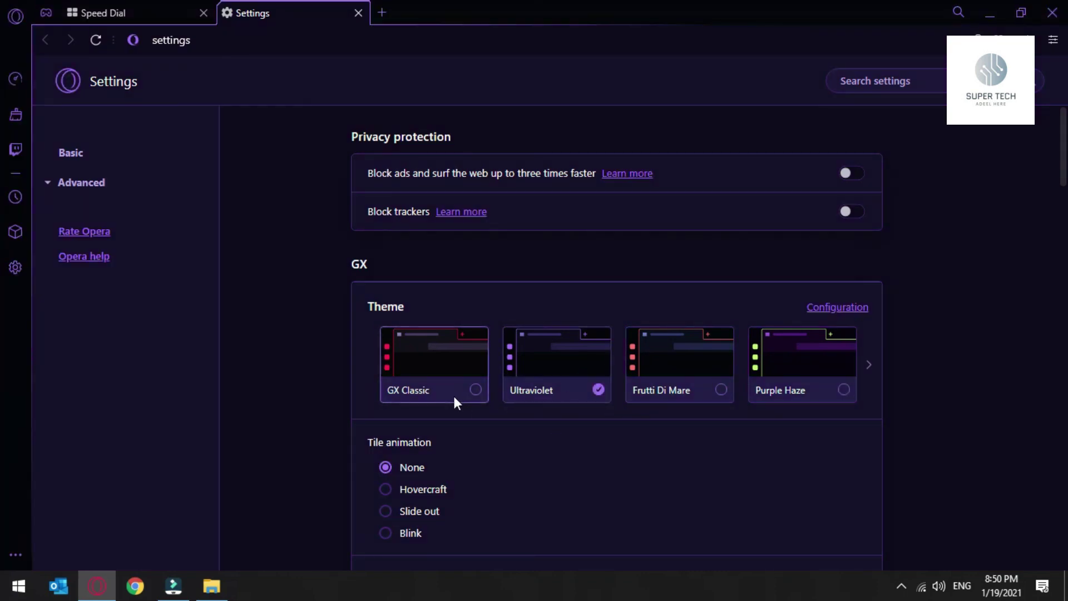
{"action": "left_click", "coordinate": [475, 390]}
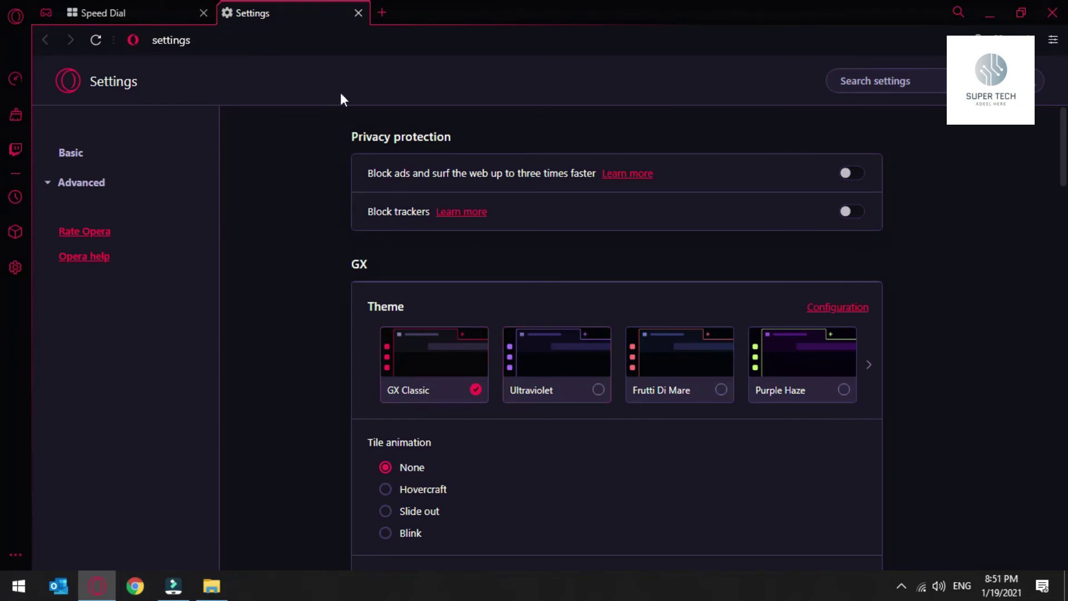
- Close the Settings and Speed Dial pages, and exit the browser
{"action": "left_click", "coordinate": [358, 12]}
{"action": "left_click", "coordinate": [204, 13]}
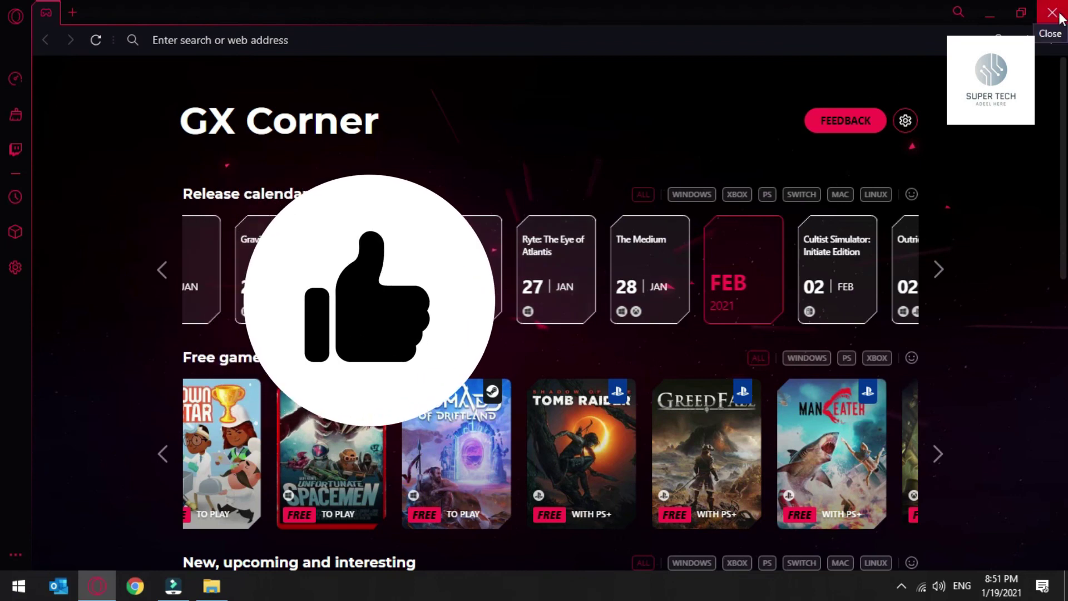
{"action": "left_click", "coordinate": [1060, 16]}
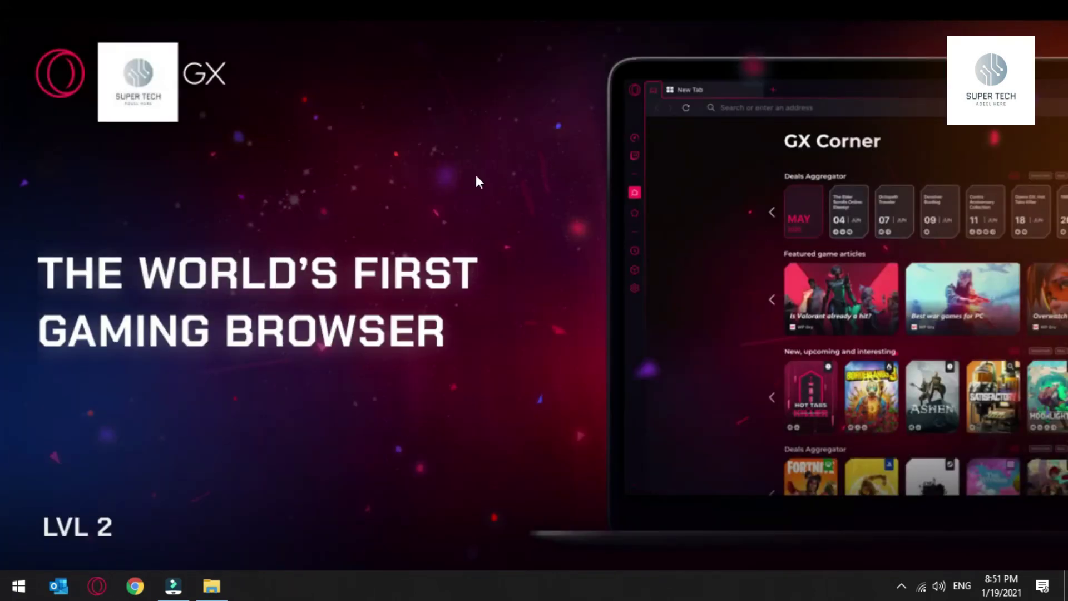